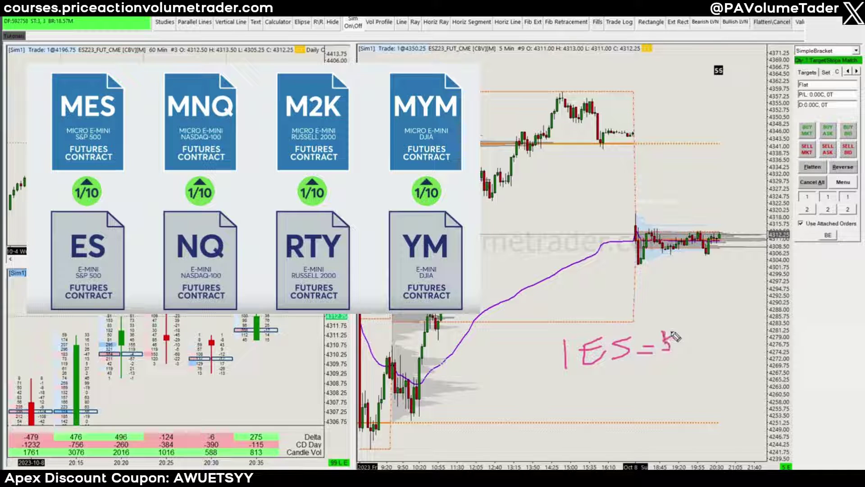
# Complete the handwritten "1 ES =" note on the chart with the values $12.50 and $50.
pyautogui.click(697, 354)
pyautogui.moveTo(706, 341); pyautogui.dragTo(724, 344)
pyautogui.moveTo(667, 364)
pyautogui.mouseDown()
pyautogui.moveTo(680, 363)
pyautogui.moveTo(666, 378)
pyautogui.moveTo(672, 367)
pyautogui.moveTo(674, 380)
pyautogui.moveTo(716, 367)
pyautogui.mouseUp()
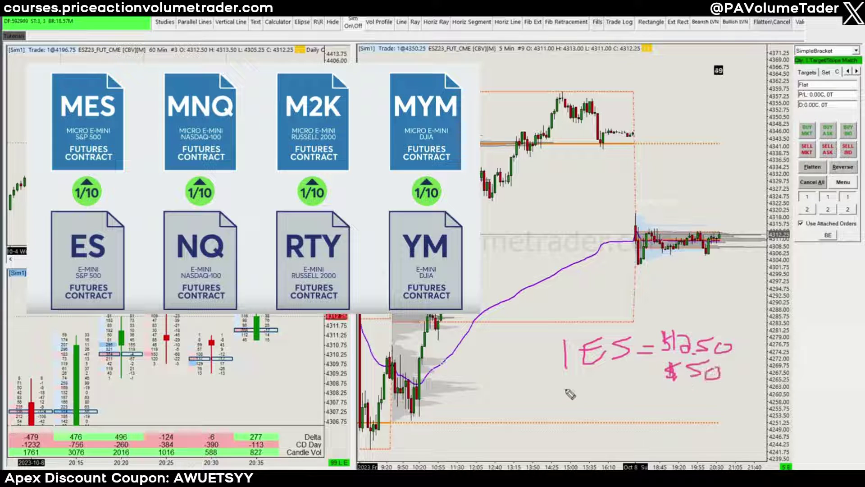
# Handwrite "1 MES = $1.25" with "$5" beneath it below the ES note, and clear the annotations.
pyautogui.moveTo(567, 394)
pyautogui.mouseDown()
pyautogui.moveTo(559, 427)
pyautogui.moveTo(596, 413)
pyautogui.moveTo(601, 431)
pyautogui.moveTo(626, 423)
pyautogui.moveTo(626, 406)
pyautogui.mouseUp()
pyautogui.moveTo(608, 418)
pyautogui.mouseDown()
pyautogui.moveTo(640, 421)
pyautogui.moveTo(632, 426)
pyautogui.moveTo(717, 401)
pyautogui.moveTo(694, 429)
pyautogui.mouseUp()
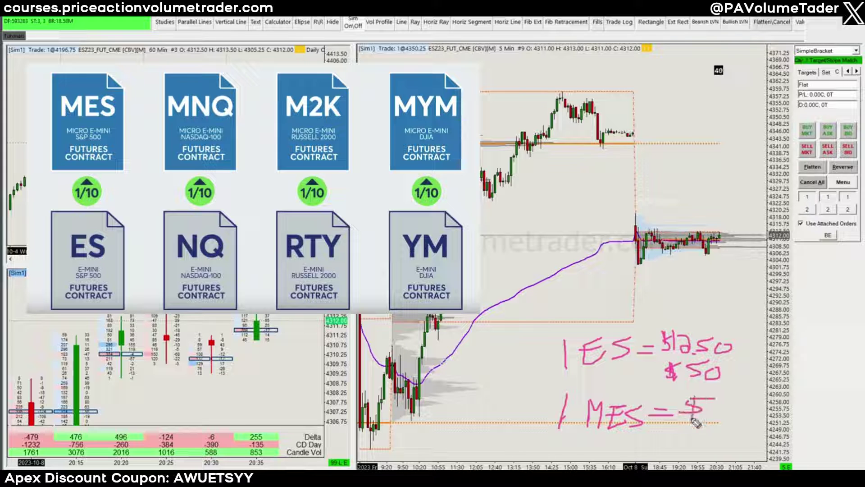
pyautogui.moveTo(704, 399)
pyautogui.mouseDown()
pyautogui.moveTo(698, 429)
pyautogui.moveTo(738, 420)
pyautogui.mouseUp()
pyautogui.click(719, 420)
pyautogui.moveTo(749, 407); pyautogui.dragTo(739, 423)
pyautogui.moveTo(747, 406); pyautogui.dragTo(758, 407)
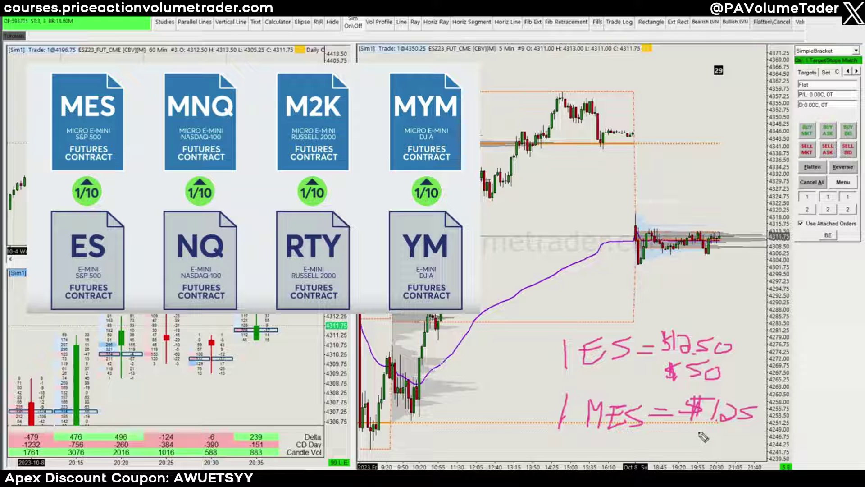
pyautogui.moveTo(695, 433)
pyautogui.mouseDown()
pyautogui.moveTo(664, 449)
pyautogui.moveTo(677, 451)
pyautogui.mouseUp()
pyautogui.moveTo(720, 427)
pyautogui.mouseDown()
pyautogui.moveTo(701, 428)
pyautogui.moveTo(702, 448)
pyautogui.mouseUp()
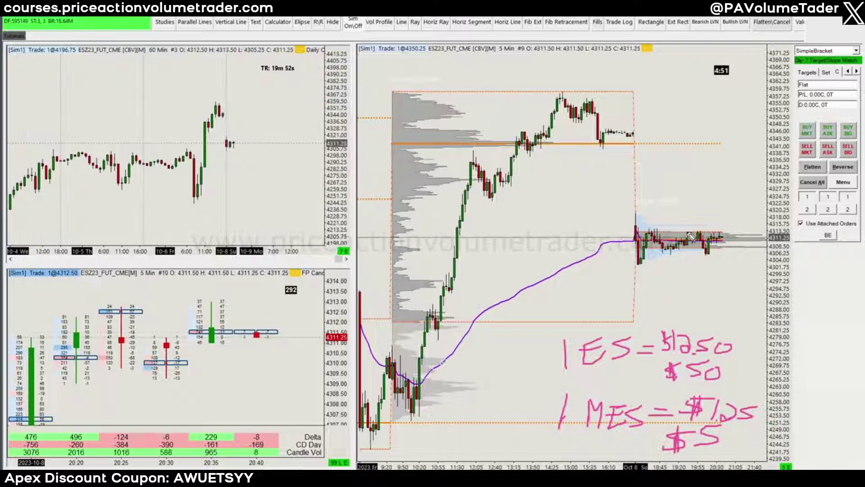
pyautogui.press('e')
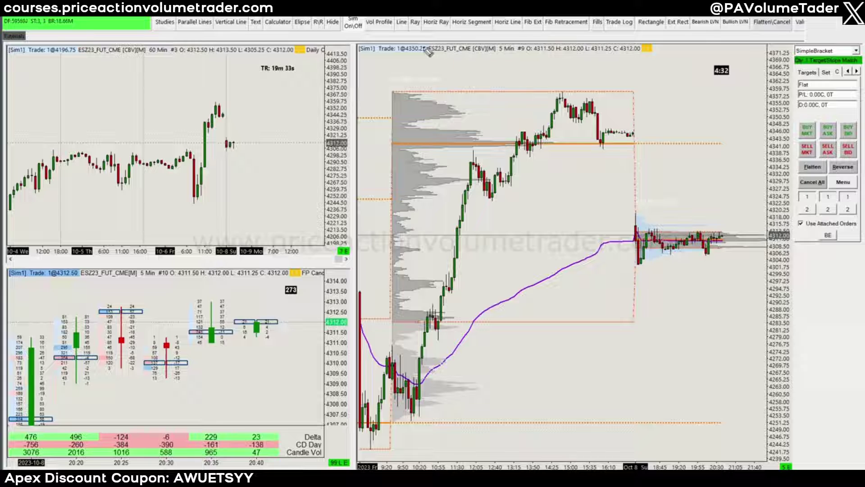
# Circle the ESZ23_FUT_CME symbol in the 5-minute chart's header, mark the current price level, and clear the marks.
pyautogui.moveTo(440, 34)
pyautogui.mouseDown()
pyautogui.moveTo(480, 32)
pyautogui.moveTo(427, 56)
pyautogui.moveTo(440, 34)
pyautogui.mouseUp()
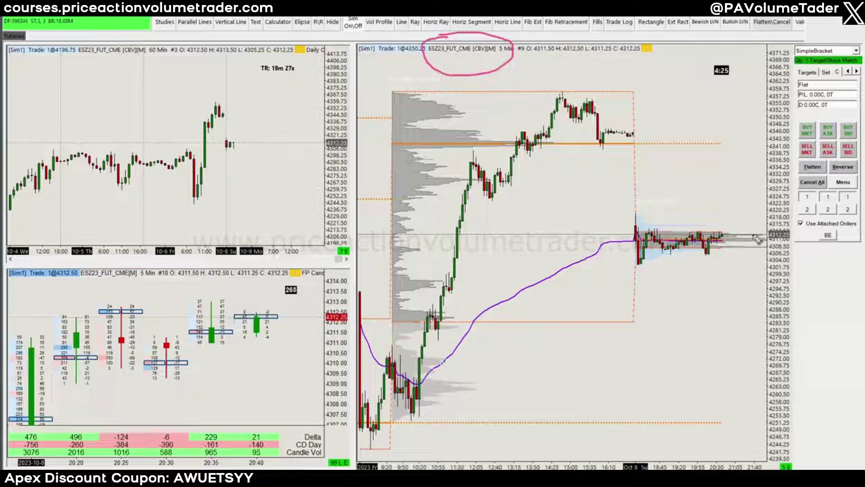
pyautogui.moveTo(750, 235); pyautogui.dragTo(820, 231)
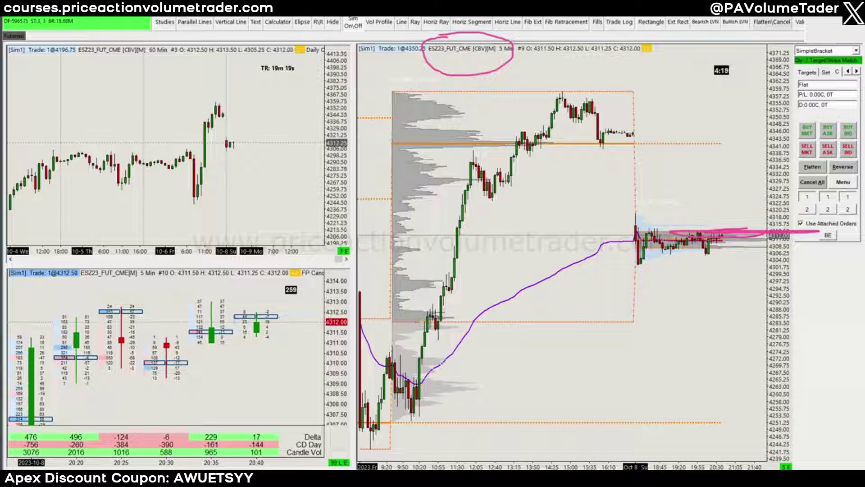
pyautogui.press('Escape')
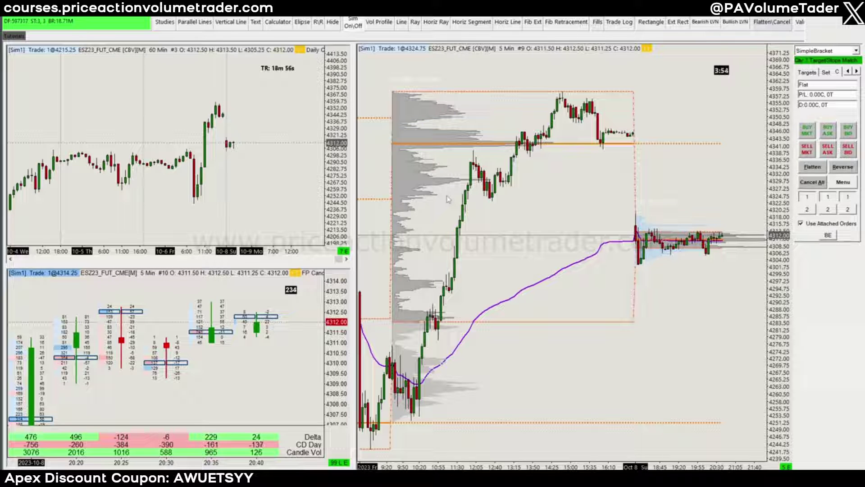
# Circle the footprint candles on the small 5-minute chart with the pen.
pyautogui.moveTo(537, 195); pyautogui.dragTo(577, 187)
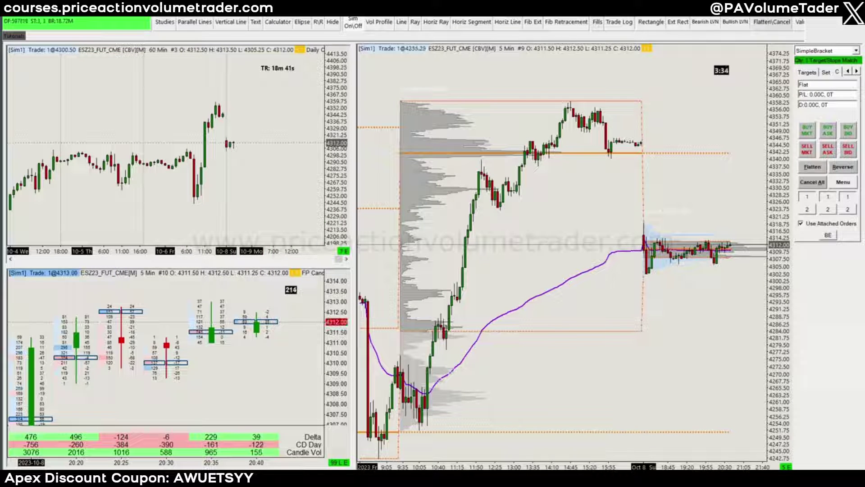
pyautogui.moveTo(131, 295)
pyautogui.mouseDown()
pyautogui.moveTo(90, 370)
pyautogui.moveTo(174, 308)
pyautogui.mouseUp()
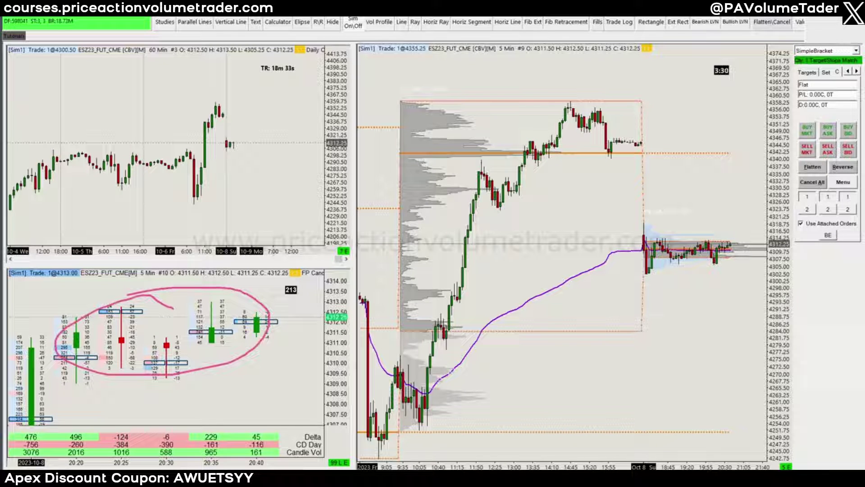
# Show the Session Delta VP study on the large 5-minute ES chart.
pyautogui.rightClick(678, 117)
pyautogui.click(793, 117)
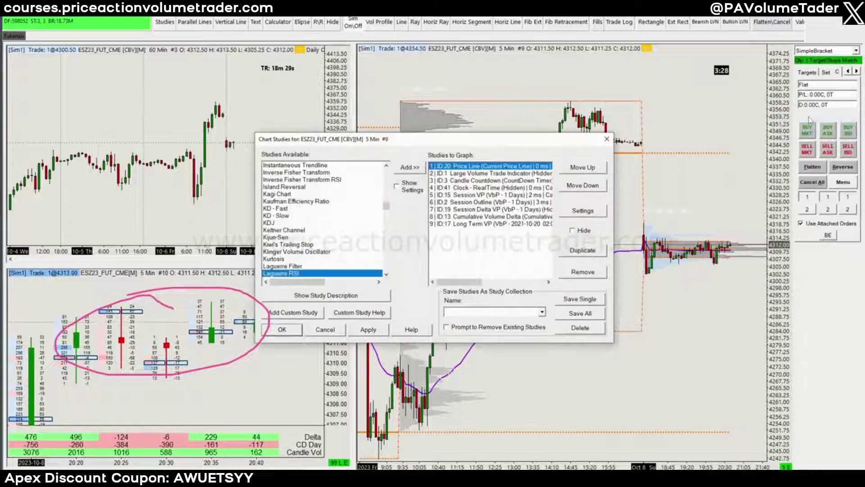
pyautogui.click(489, 210)
pyautogui.click(368, 332)
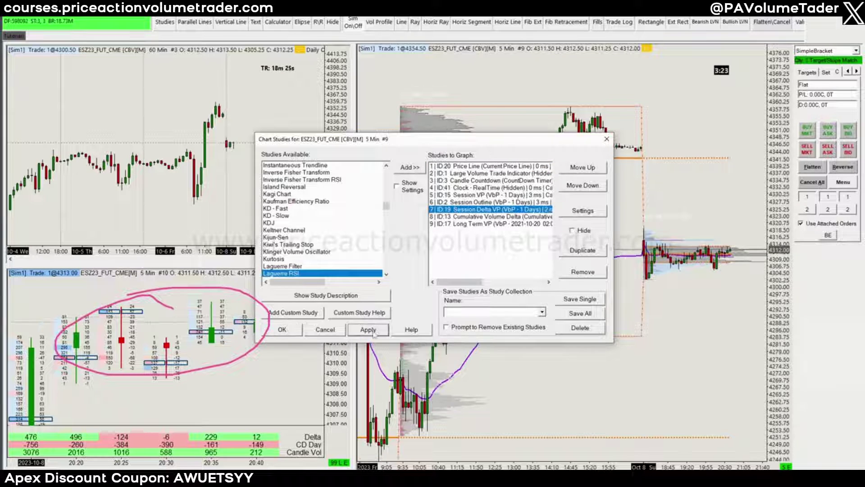
pyautogui.click(282, 332)
# Circle the upper part of the previous session's delta profile, and clear all pen marks.
pyautogui.moveTo(653, 199); pyautogui.dragTo(664, 180)
pyautogui.moveTo(403, 96)
pyautogui.mouseDown()
pyautogui.moveTo(426, 173)
pyautogui.moveTo(416, 113)
pyautogui.mouseUp()
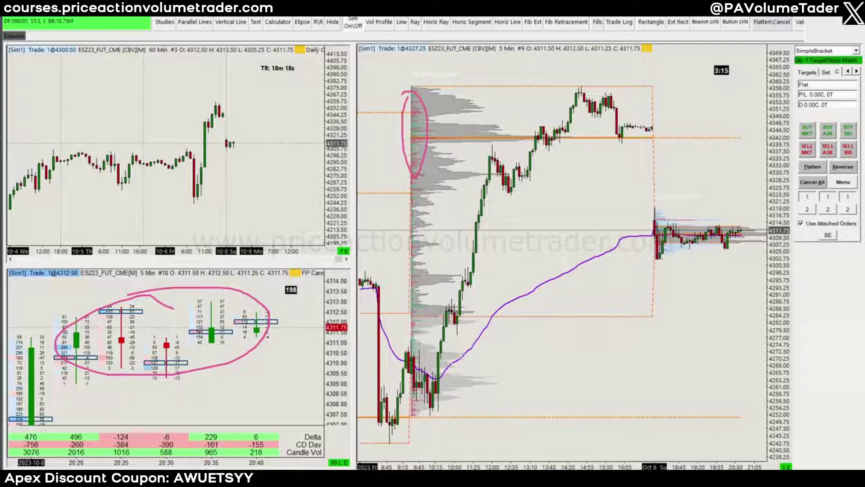
pyautogui.press('Escape')
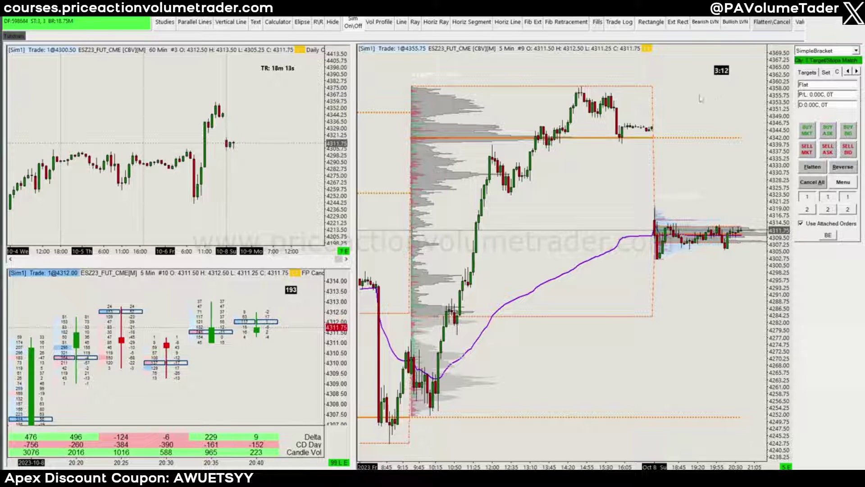
# Show the Cumulative Volume Delta study on the large 5-minute ES chart.
pyautogui.rightClick(701, 98)
pyautogui.click(818, 105)
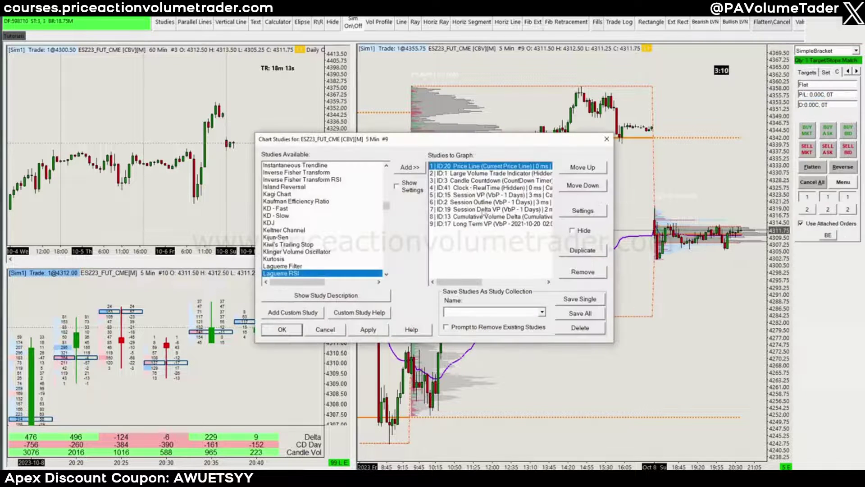
pyautogui.click(484, 216)
pyautogui.click(364, 329)
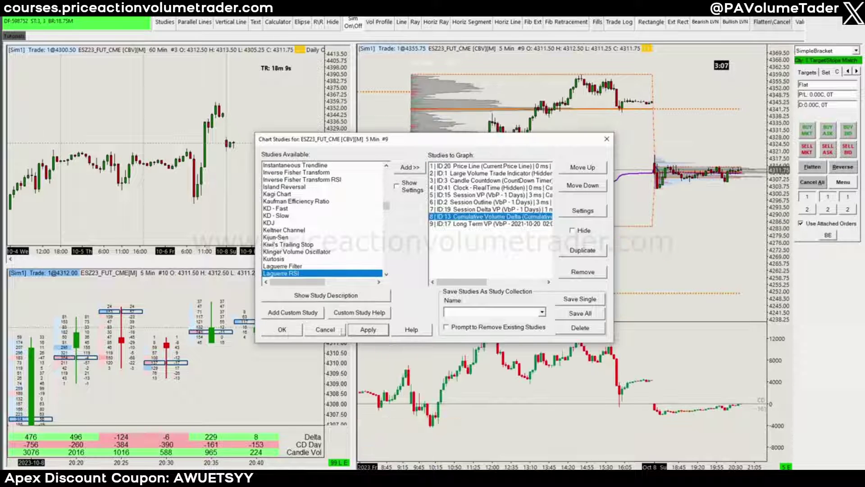
pyautogui.click(288, 333)
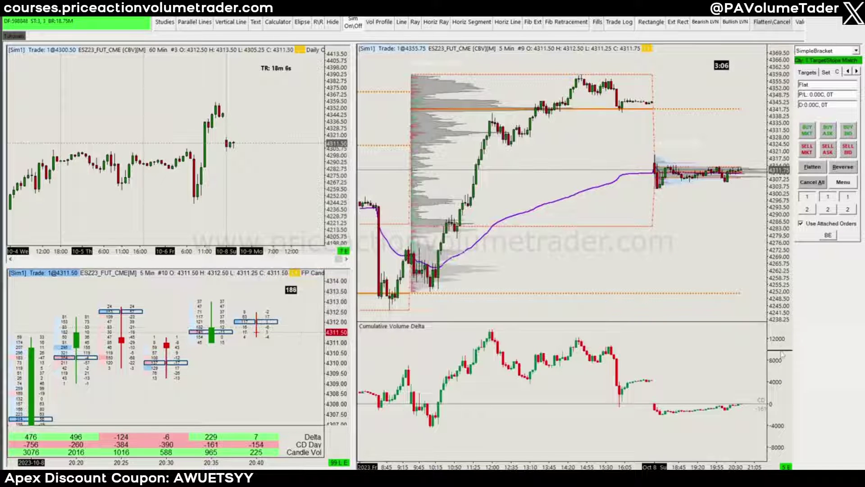
# Reduce the height of the Cumulative Volume Delta region and stretch its vertical scale around the zero line.
pyautogui.moveTo(785, 321); pyautogui.dragTo(787, 351)
pyautogui.moveTo(783, 392); pyautogui.dragTo(778, 48)
pyautogui.moveTo(720, 394); pyautogui.dragTo(712, 354)
pyautogui.moveTo(784, 391); pyautogui.dragTo(787, 446)
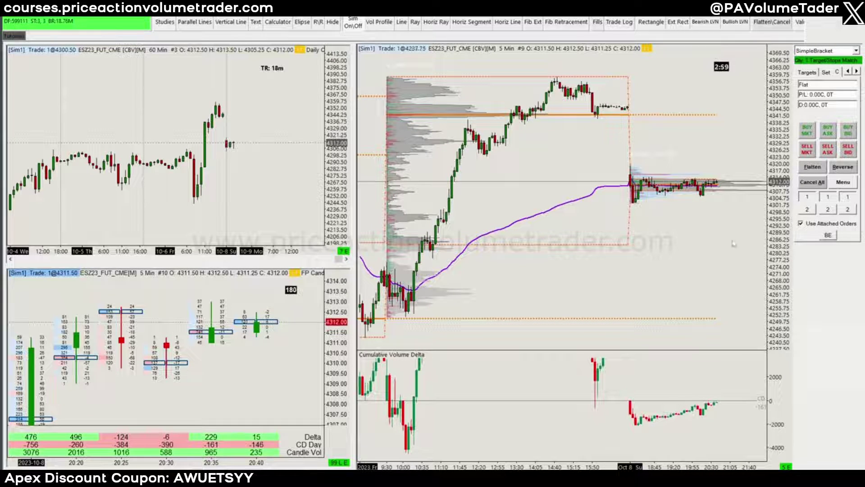
# Circle the overnight session and label it "ETH", circle the previous day's session, and clear the annotations.
pyautogui.moveTo(648, 178)
pyautogui.mouseDown()
pyautogui.moveTo(708, 176)
pyautogui.moveTo(606, 201)
pyautogui.moveTo(671, 173)
pyautogui.mouseUp()
pyautogui.moveTo(654, 222)
pyautogui.mouseDown()
pyautogui.moveTo(684, 244)
pyautogui.moveTo(674, 221)
pyautogui.moveTo(676, 231)
pyautogui.mouseUp()
pyautogui.moveTo(698, 229)
pyautogui.mouseDown()
pyautogui.moveTo(690, 247)
pyautogui.moveTo(718, 226)
pyautogui.moveTo(713, 247)
pyautogui.moveTo(735, 249)
pyautogui.mouseUp()
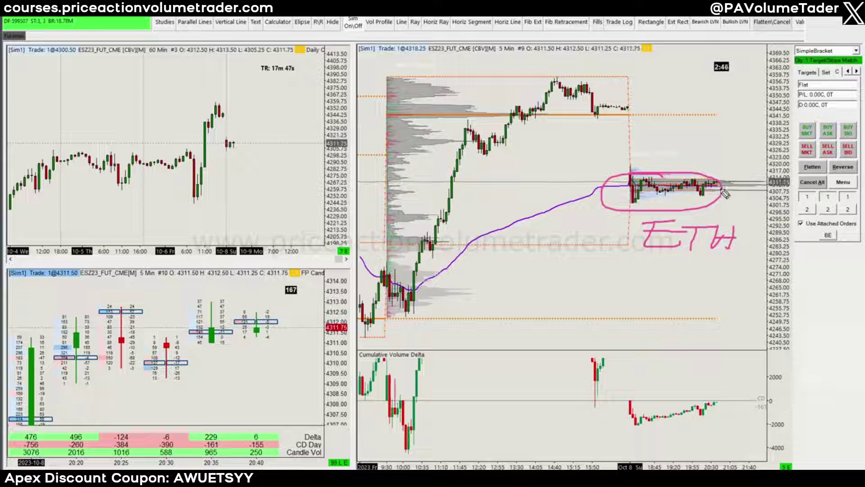
pyautogui.moveTo(403, 228)
pyautogui.mouseDown()
pyautogui.moveTo(627, 171)
pyautogui.moveTo(383, 198)
pyautogui.moveTo(469, 177)
pyautogui.mouseUp()
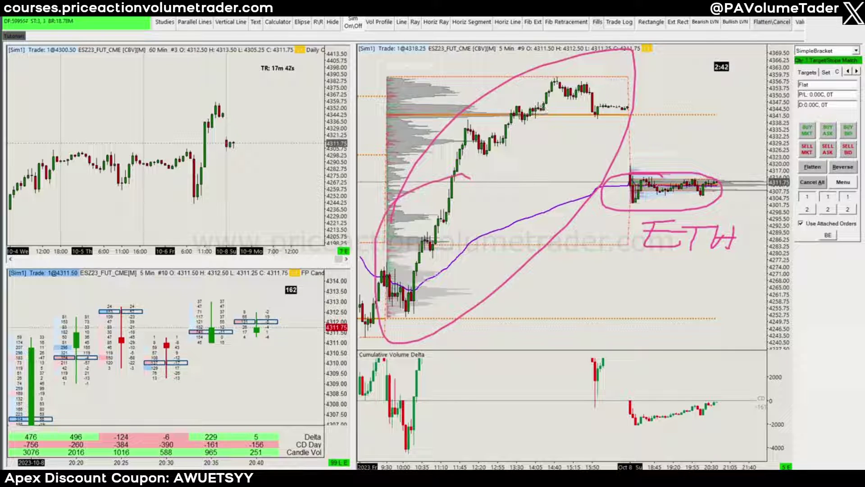
pyautogui.press('e')
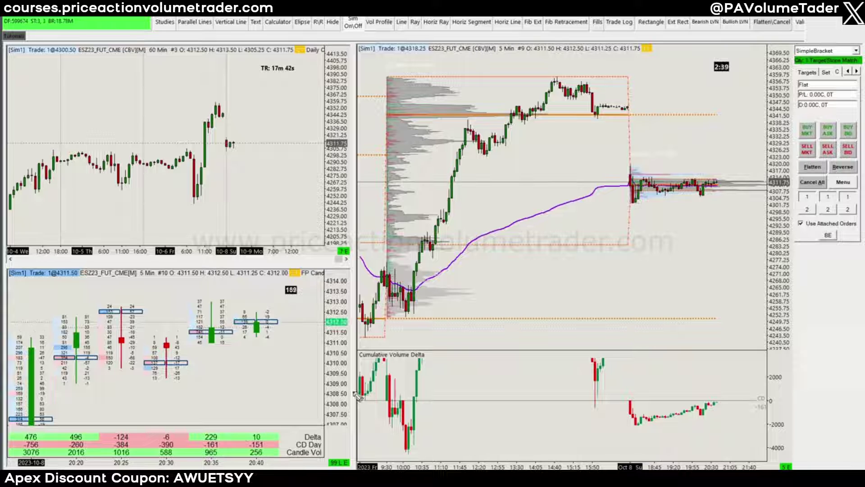
# Circle the recent Cumulative Volume Delta bars and the footprint candles.
pyautogui.moveTo(601, 367); pyautogui.dragTo(601, 358)
pyautogui.moveTo(134, 296); pyautogui.dragTo(199, 303)
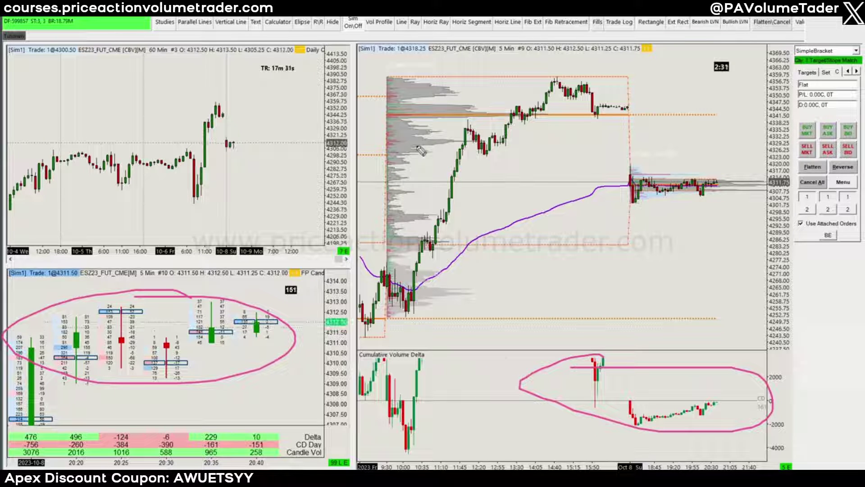
# Handwrite "mini" on the chart above the Cumulative Volume Delta region, and clear all annotations.
pyautogui.moveTo(548, 269)
pyautogui.mouseDown()
pyautogui.moveTo(572, 298)
pyautogui.moveTo(649, 300)
pyautogui.mouseUp()
pyautogui.click(606, 265)
pyautogui.click(647, 254)
pyautogui.click(605, 258)
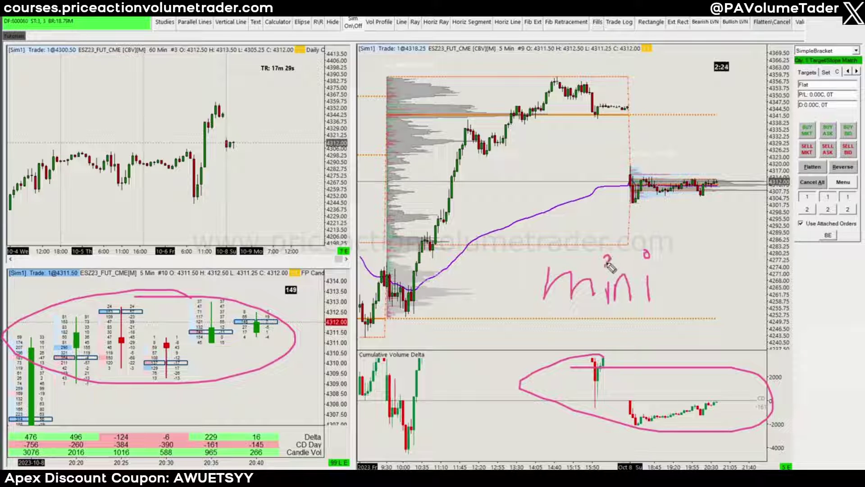
pyautogui.moveTo(605, 256); pyautogui.dragTo(606, 267)
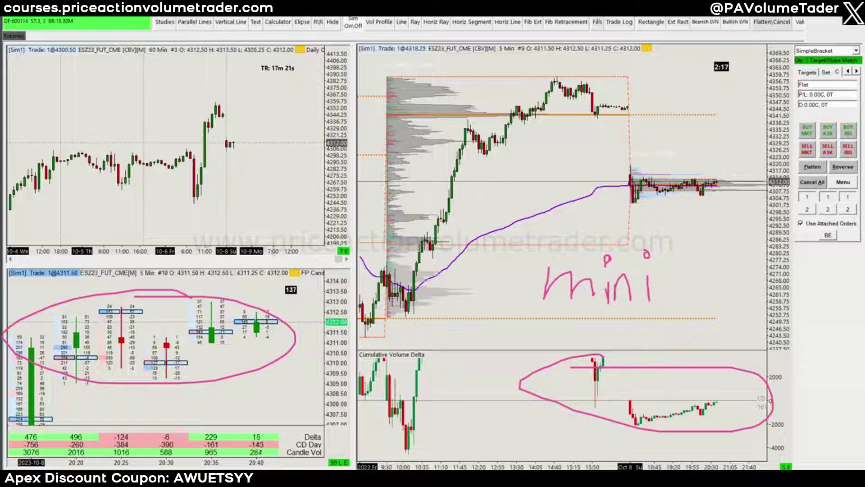
pyautogui.press('e')
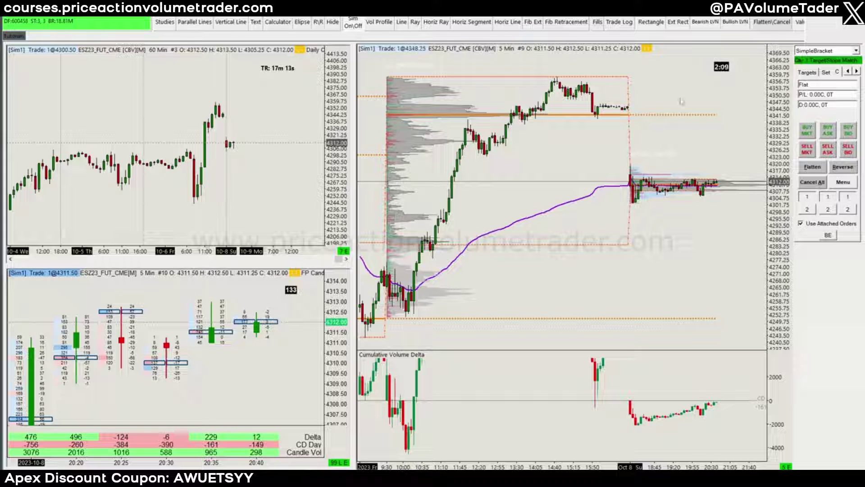
pyautogui.moveTo(681, 99); pyautogui.dragTo(677, 116)
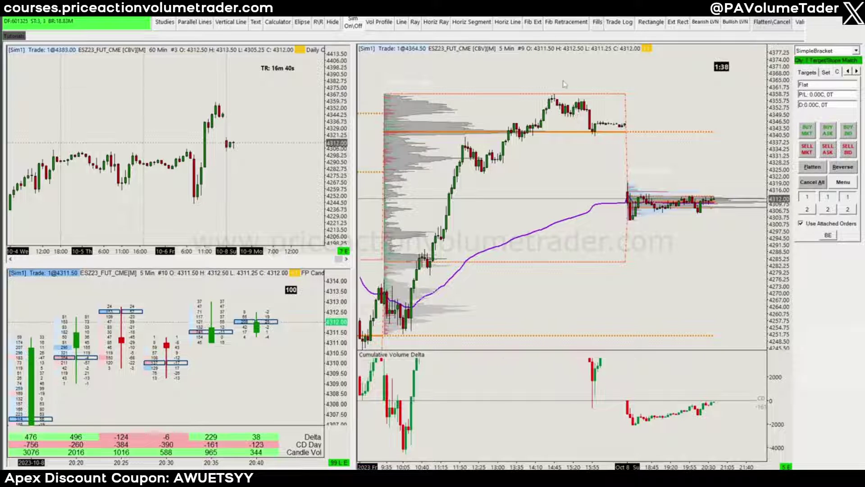
pyautogui.click(39, 12)
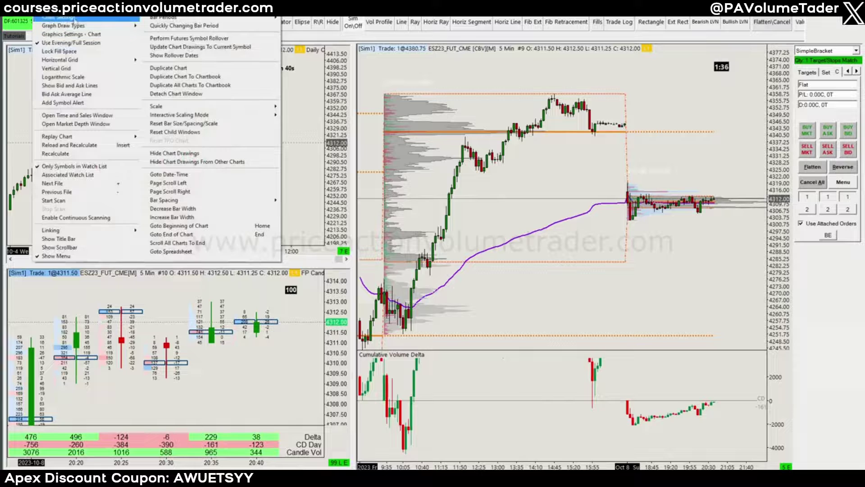
pyautogui.click(67, 23)
pyautogui.click(771, 90)
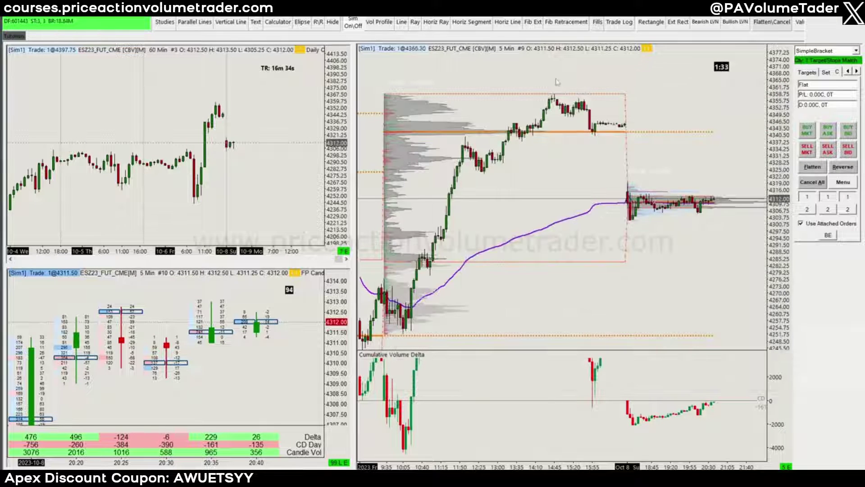
# Open the Chart Settings of the large 5-minute ES chart and move the window lower over the chart.
pyautogui.rightClick(676, 96)
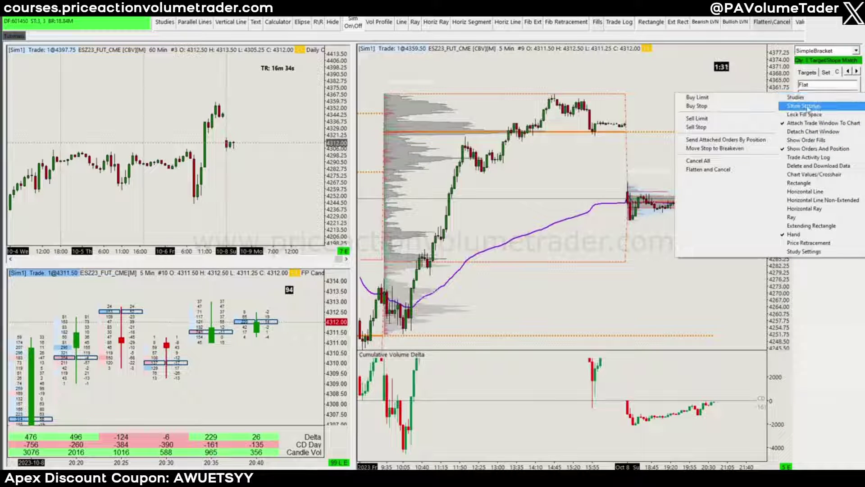
pyautogui.click(817, 106)
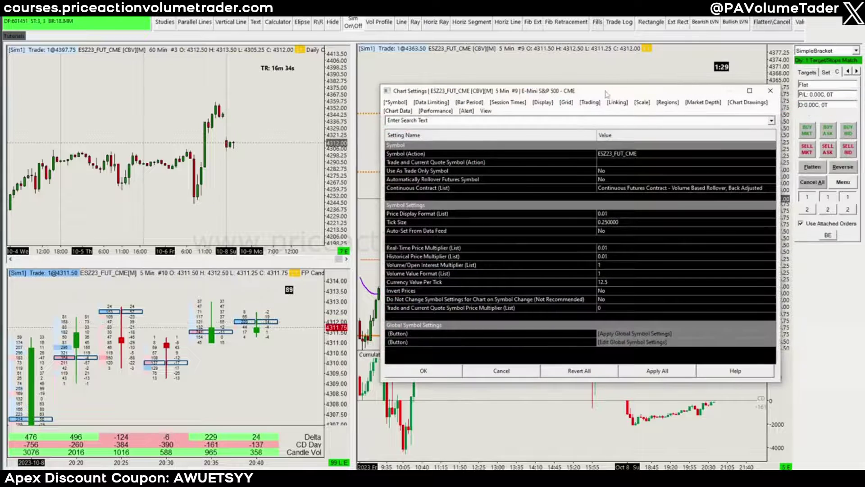
pyautogui.moveTo(607, 90); pyautogui.dragTo(592, 134)
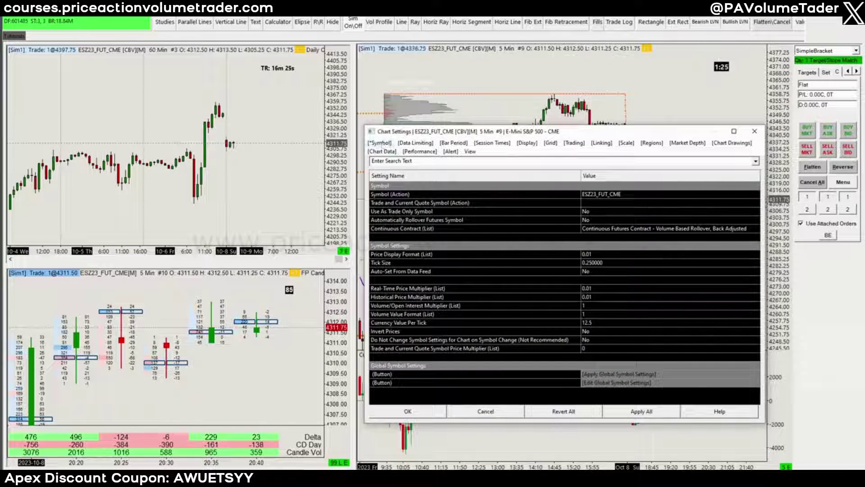
# Circle the Symbol category in the chart settings and outline the symbol rows with a rectangle.
pyautogui.hotkey('ctrl', 'shift', '3')
pyautogui.moveTo(363, 134)
pyautogui.mouseDown()
pyautogui.moveTo(392, 138)
pyautogui.moveTo(377, 149)
pyautogui.moveTo(365, 136)
pyautogui.mouseUp()
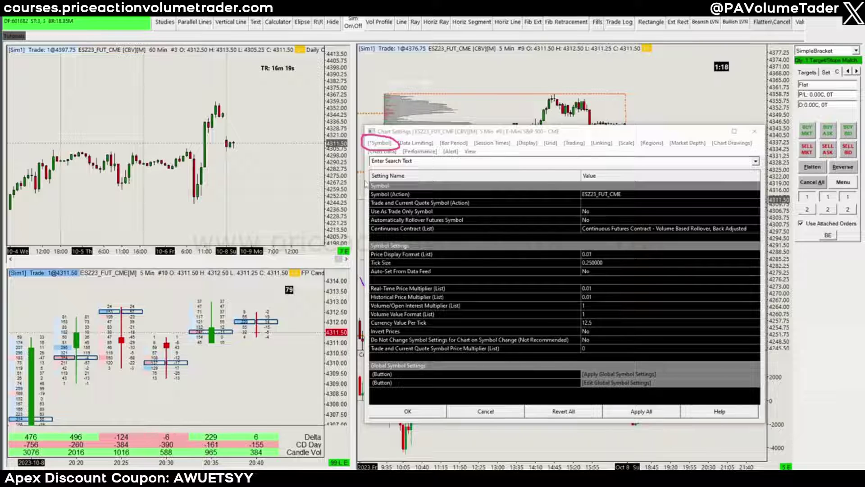
pyautogui.moveTo(366, 183)
pyautogui.mouseDown()
pyautogui.moveTo(445, 202)
pyautogui.moveTo(669, 230)
pyautogui.moveTo(685, 219)
pyautogui.mouseUp()
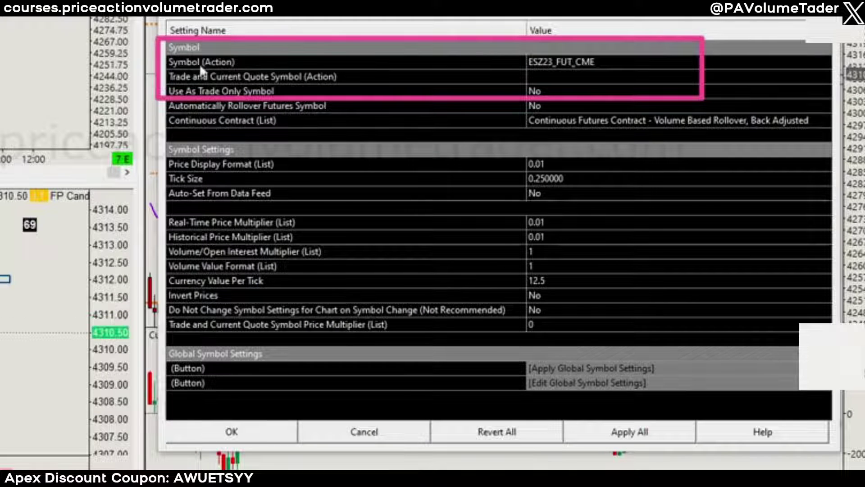
# Open the chart's Symbol value and the Real-Time Price Multiplier value for editing.
pyautogui.click(560, 61)
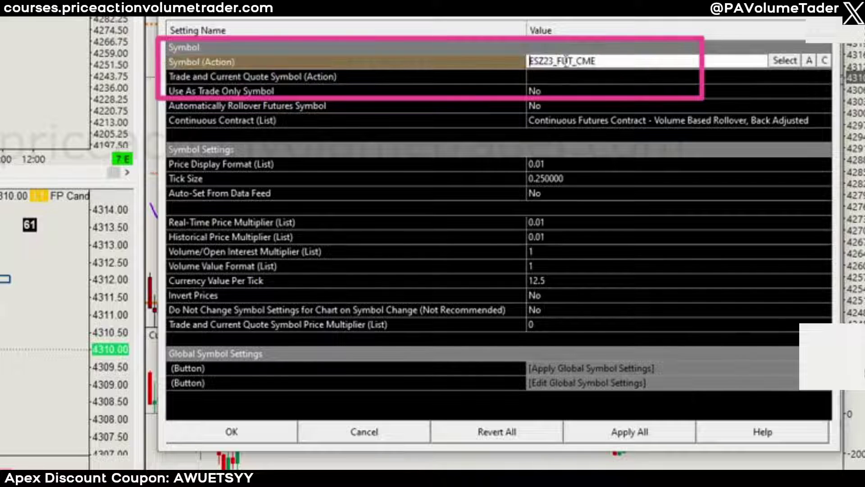
pyautogui.click(755, 228)
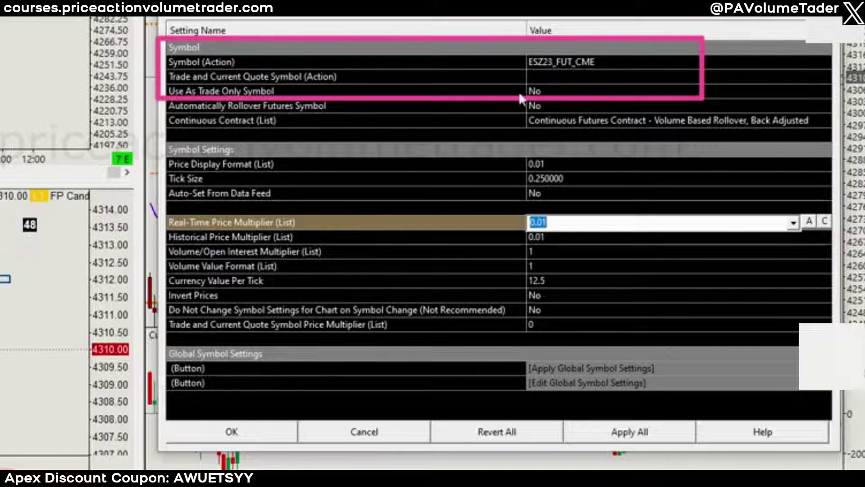
# Set the Trade and Current Quote Symbol to the December 2023 Micro E-Mini S&P 500 contract, MESZ23_FUT_CME, from the CME futures list.
pyautogui.click(566, 77)
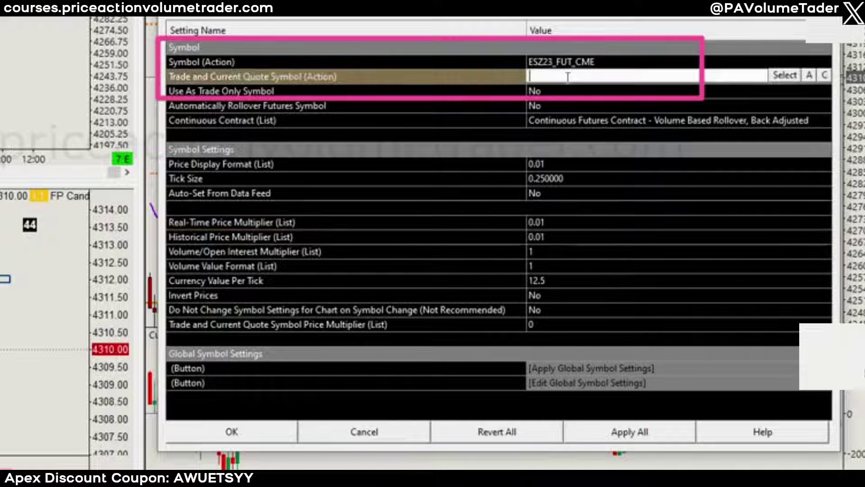
pyautogui.click(785, 75)
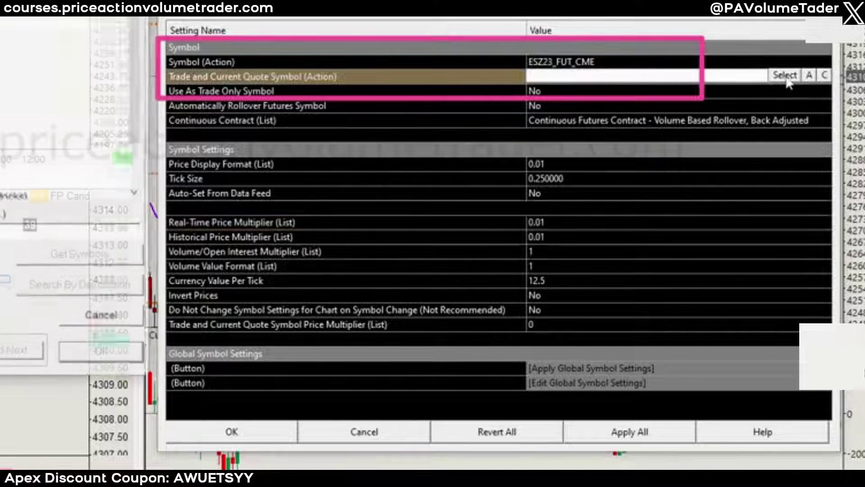
pyautogui.moveTo(72, 18); pyautogui.dragTo(619, 18)
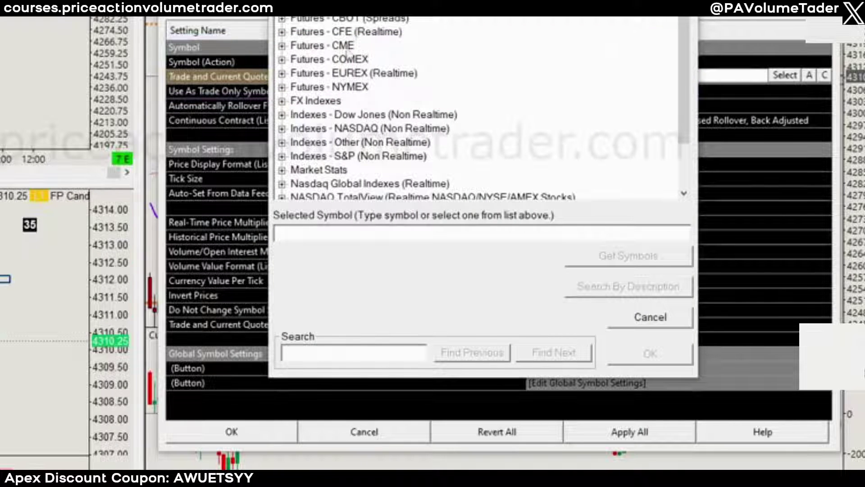
pyautogui.click(282, 47)
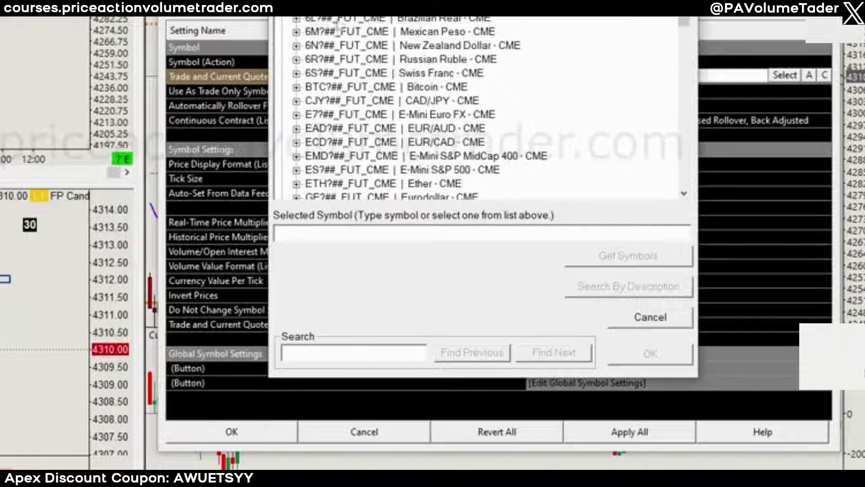
pyautogui.scroll(-4, 404, 43)
pyautogui.scroll(-3, 404, 43)
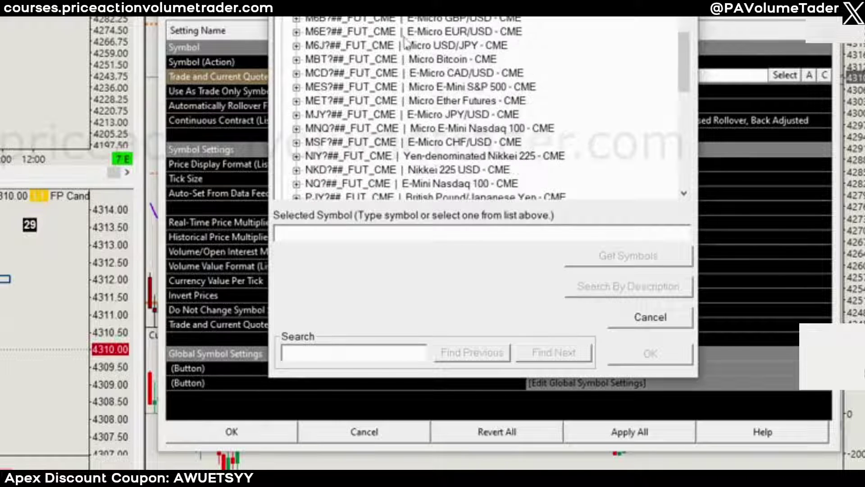
pyautogui.click(296, 87)
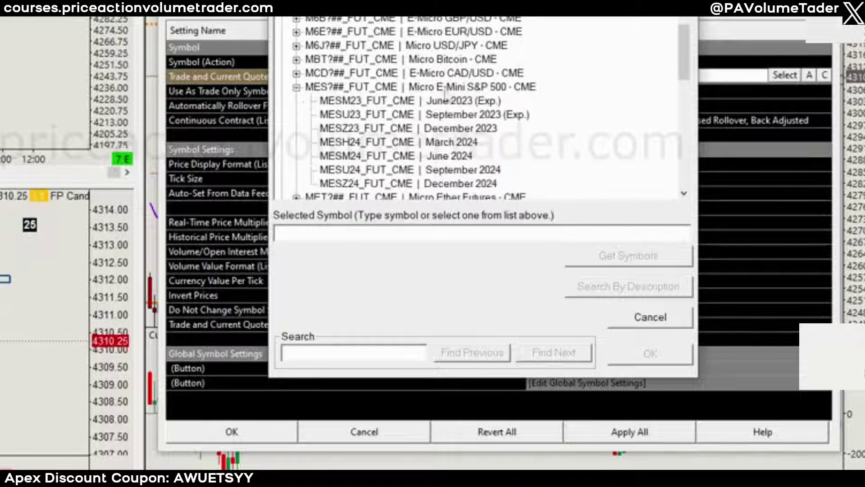
pyautogui.click(448, 129)
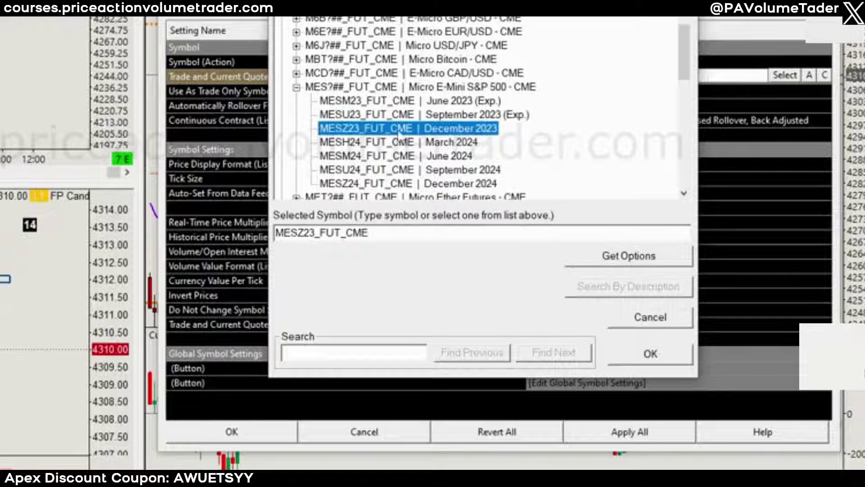
pyautogui.click(650, 356)
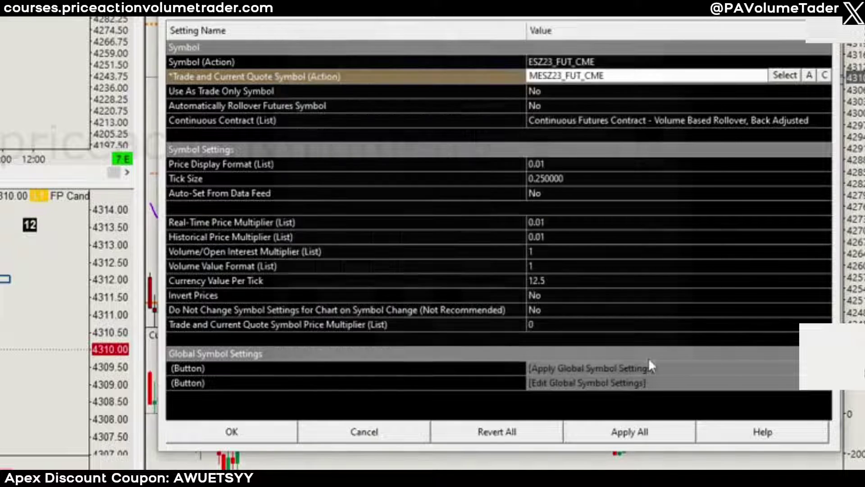
# Set Use As Trade Only Symbol to Yes, outline the symbol rows with a rectangle, and apply the chart settings.
pyautogui.click(634, 284)
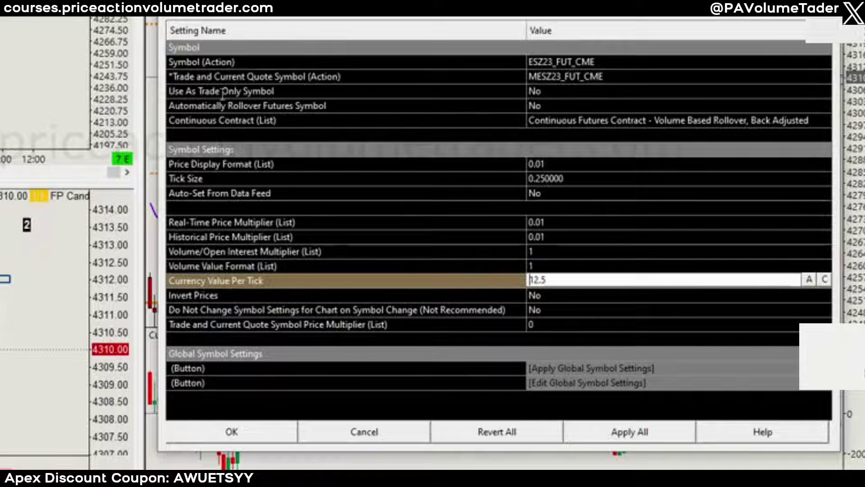
pyautogui.doubleClick(560, 90)
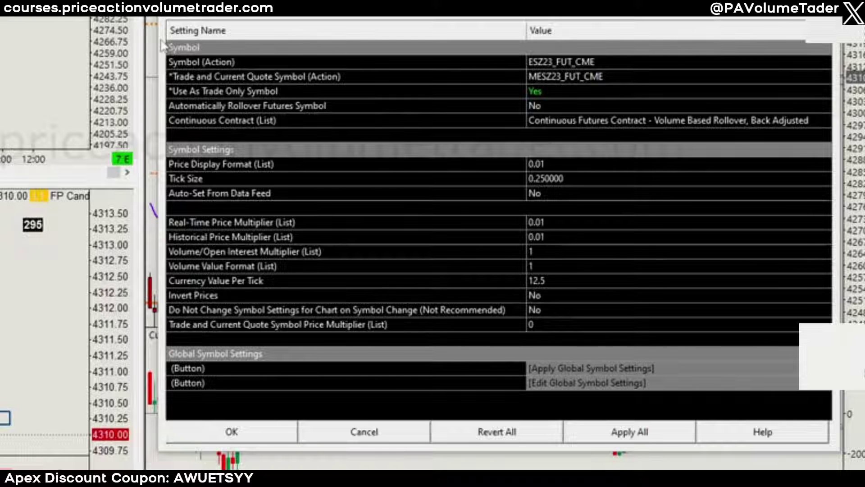
pyautogui.moveTo(160, 40); pyautogui.dragTo(633, 101)
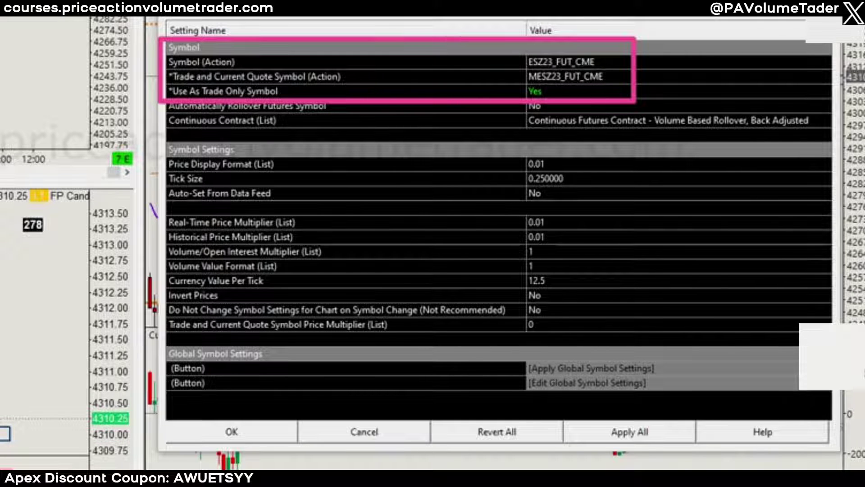
pyautogui.click(630, 432)
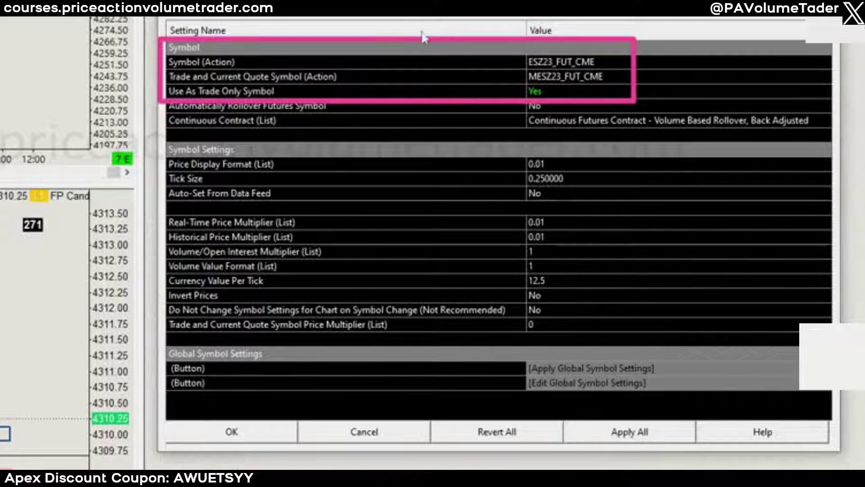
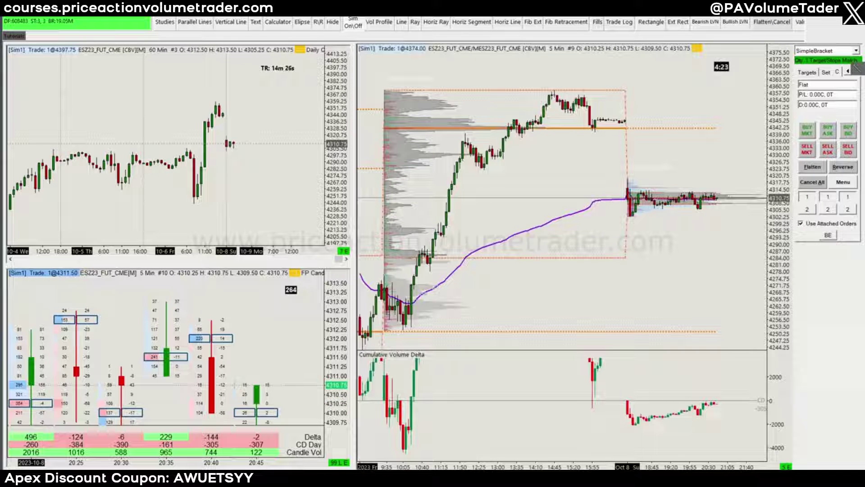
# Outline the ESZ23/MESZ23 symbol pair in the large chart's title, and add an arrow and a circle for each symbol.
pyautogui.moveTo(424, 37)
pyautogui.mouseDown()
pyautogui.moveTo(446, 51)
pyautogui.moveTo(569, 59)
pyautogui.mouseUp()
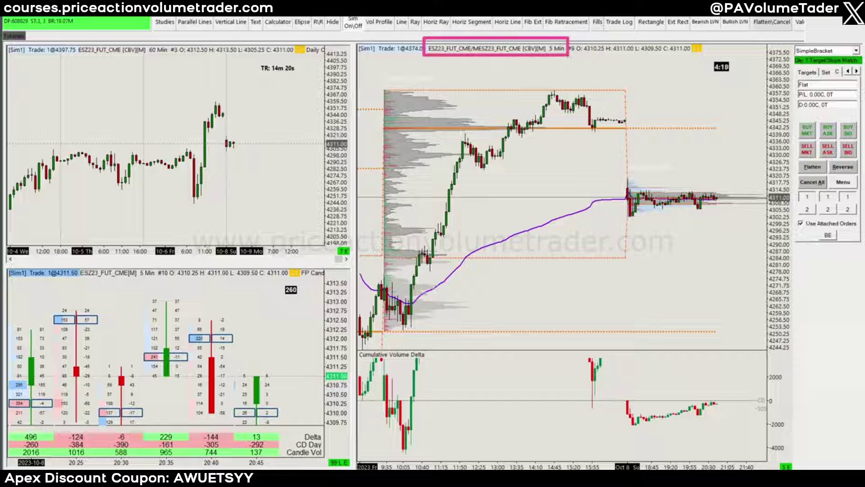
pyautogui.moveTo(420, 92); pyautogui.dragTo(437, 61)
pyautogui.moveTo(431, 65); pyautogui.dragTo(444, 58)
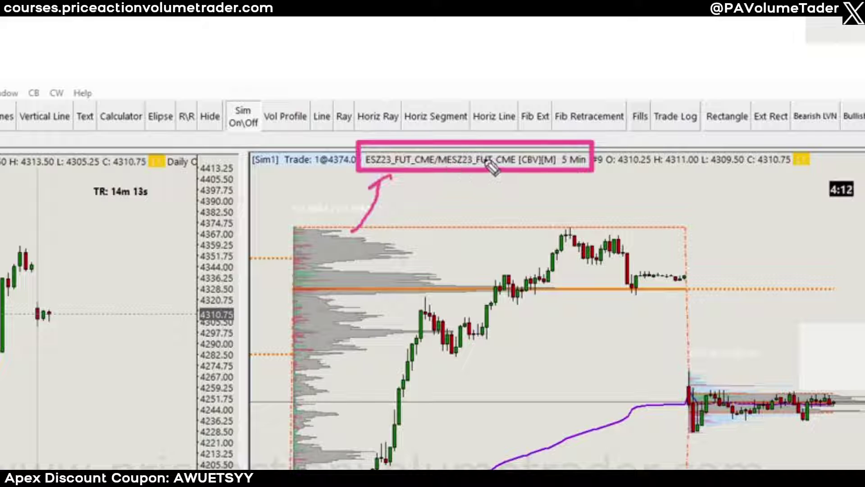
pyautogui.moveTo(426, 219); pyautogui.dragTo(464, 179)
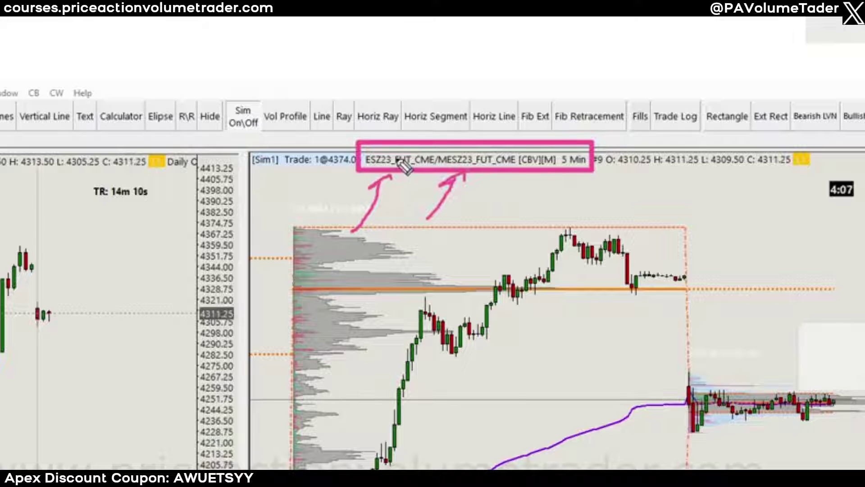
pyautogui.moveTo(373, 154)
pyautogui.mouseDown()
pyautogui.moveTo(354, 170)
pyautogui.moveTo(378, 149)
pyautogui.mouseUp()
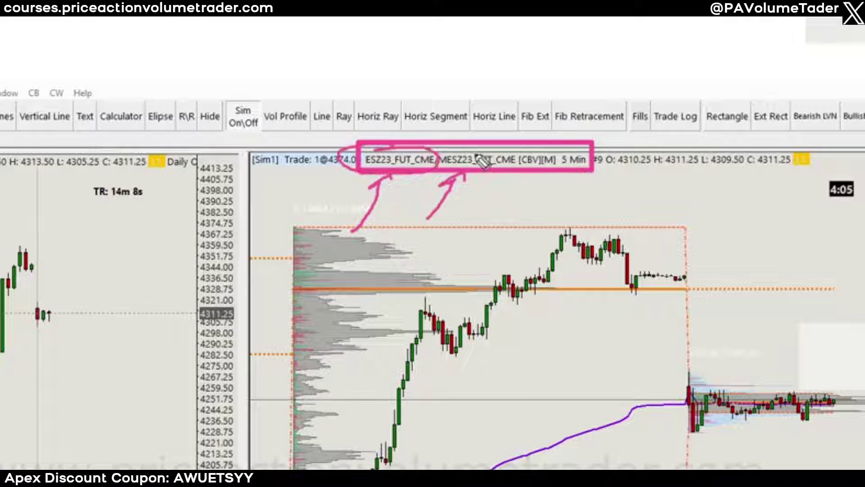
pyautogui.moveTo(479, 170)
pyautogui.mouseDown()
pyautogui.moveTo(451, 168)
pyautogui.moveTo(505, 181)
pyautogui.moveTo(447, 149)
pyautogui.mouseUp()
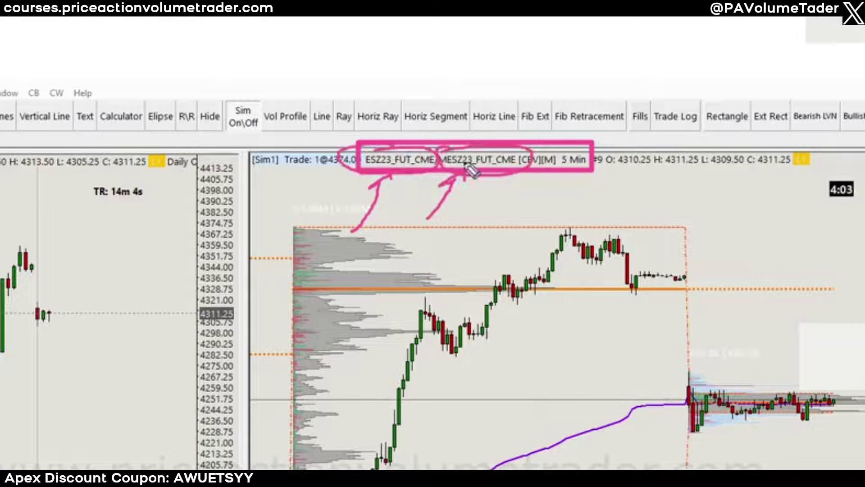
# Clear the annotations, circle the symbol pair in the large chart's title, and circle the timeframe area in all three chart titles.
pyautogui.press('e')
pyautogui.moveTo(248, 149)
pyautogui.mouseDown()
pyautogui.moveTo(281, 167)
pyautogui.moveTo(279, 144)
pyautogui.mouseUp()
pyautogui.moveTo(18, 49); pyautogui.dragTo(36, 45)
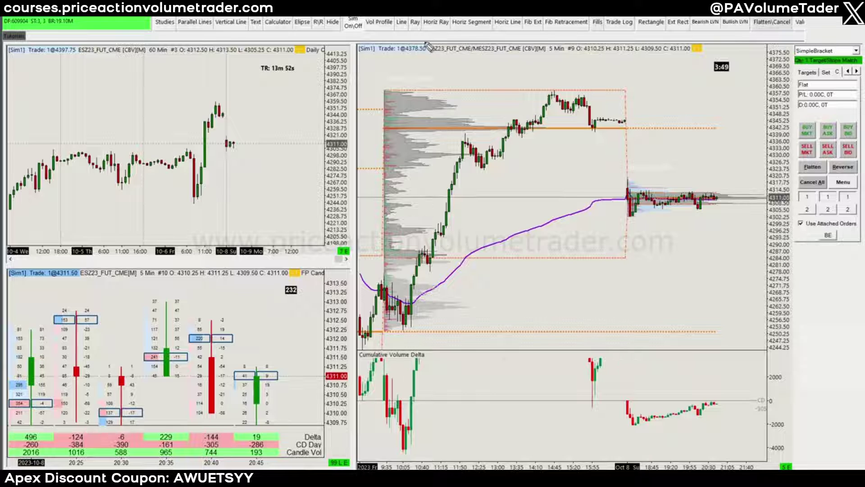
pyautogui.moveTo(428, 46)
pyautogui.mouseDown()
pyautogui.moveTo(552, 50)
pyautogui.moveTo(413, 45)
pyautogui.mouseUp()
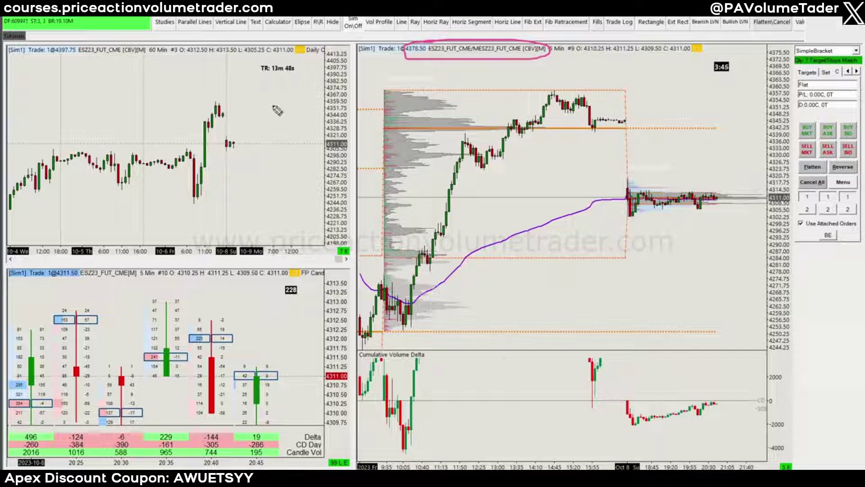
pyautogui.moveTo(140, 34); pyautogui.dragTo(163, 32)
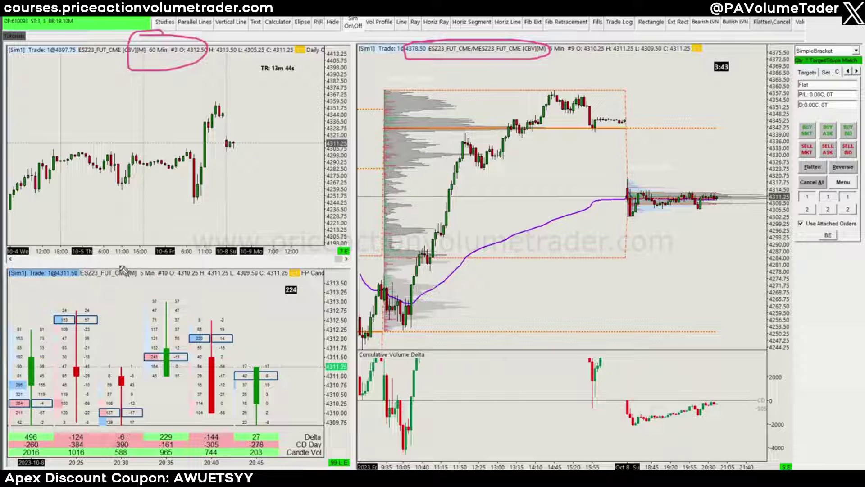
pyautogui.moveTo(138, 254)
pyautogui.mouseDown()
pyautogui.moveTo(154, 301)
pyautogui.moveTo(137, 253)
pyautogui.mouseUp()
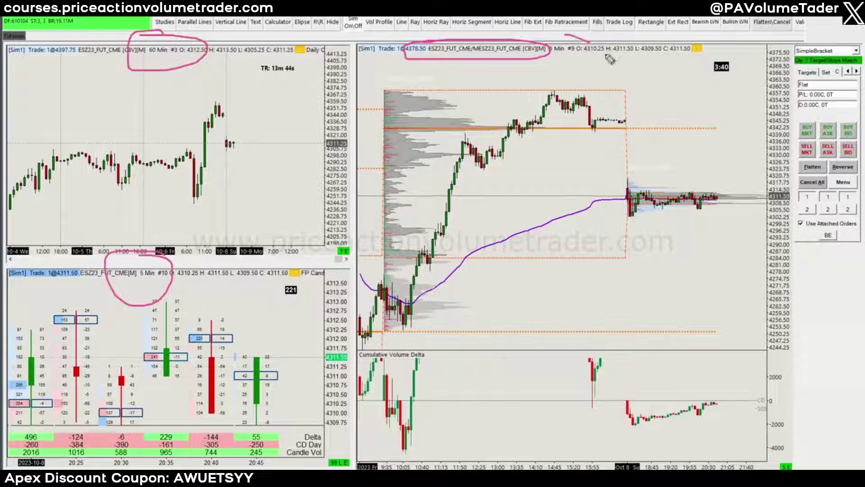
pyautogui.moveTo(577, 39)
pyautogui.mouseDown()
pyautogui.moveTo(559, 50)
pyautogui.moveTo(582, 45)
pyautogui.mouseUp()
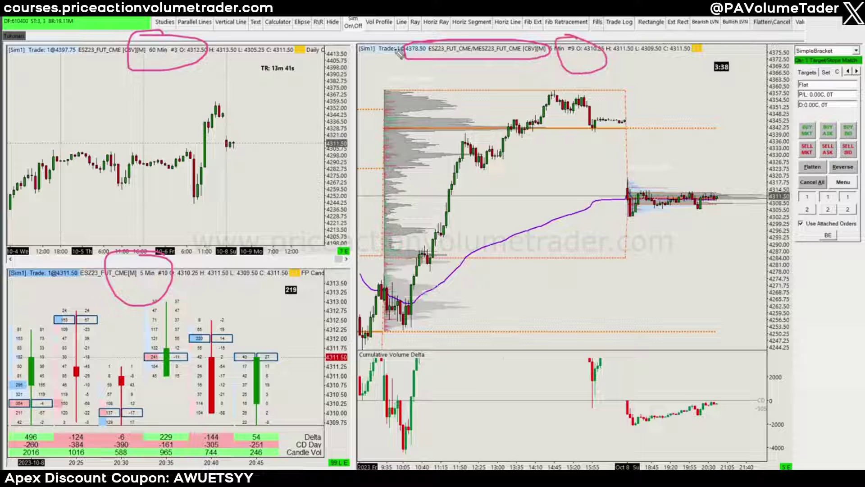
# Replace the annotations with circles around ESZ23_FUT_CME in the 60-minute and footprint chart titles, and leave annotation mode.
pyautogui.press('e')
pyautogui.moveTo(74, 46)
pyautogui.mouseDown()
pyautogui.moveTo(150, 46)
pyautogui.moveTo(61, 63)
pyautogui.moveTo(63, 47)
pyautogui.mouseUp()
pyautogui.moveTo(73, 265)
pyautogui.mouseDown()
pyautogui.moveTo(138, 272)
pyautogui.moveTo(67, 270)
pyautogui.mouseUp()
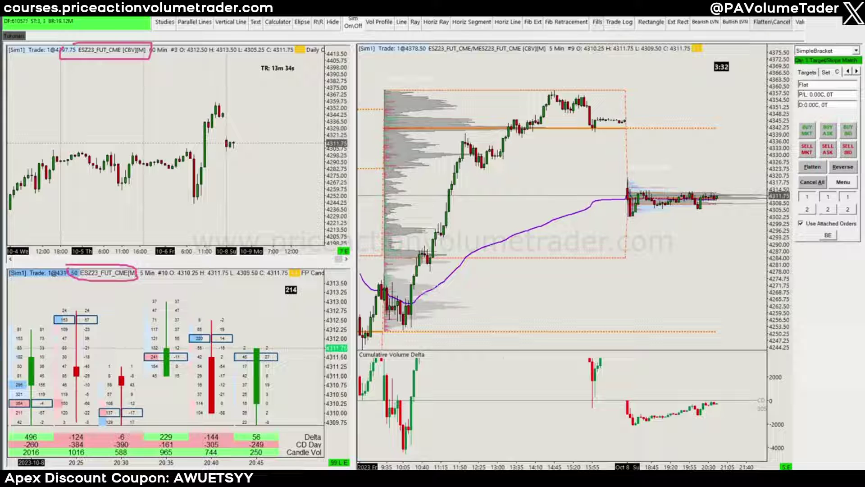
pyautogui.press('Escape')
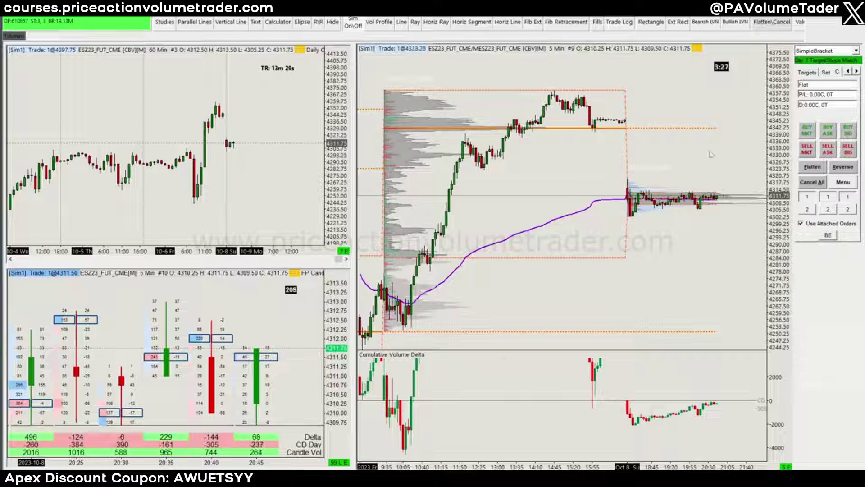
# Place a sell limit order at 4323.00 on the large chart, with its attached stop at 4334.50 and target at 4289.50.
pyautogui.rightClick(492, 174)
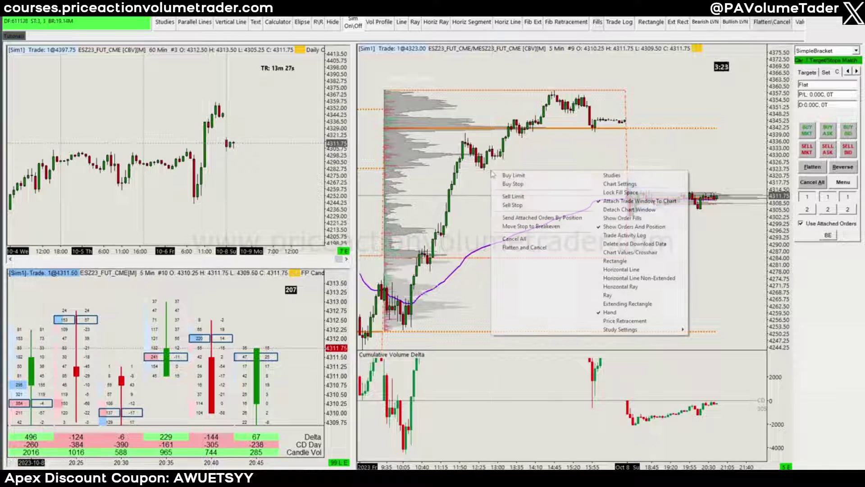
pyautogui.click(523, 198)
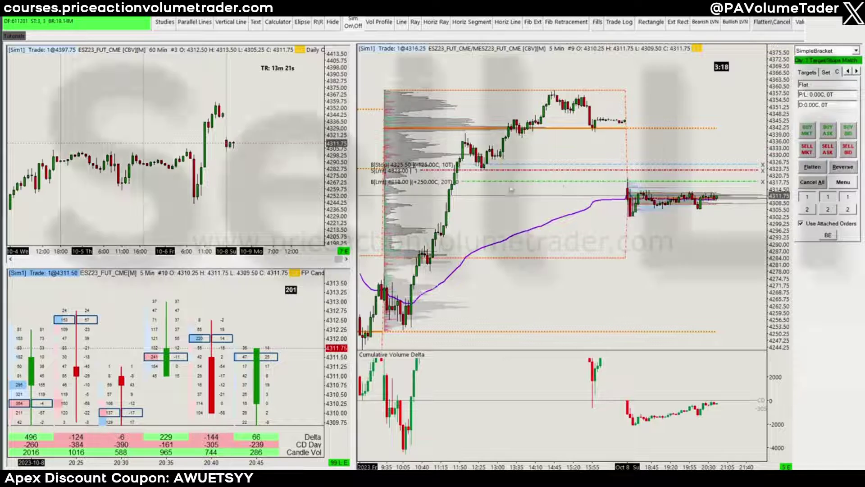
pyautogui.moveTo(424, 165); pyautogui.dragTo(427, 144)
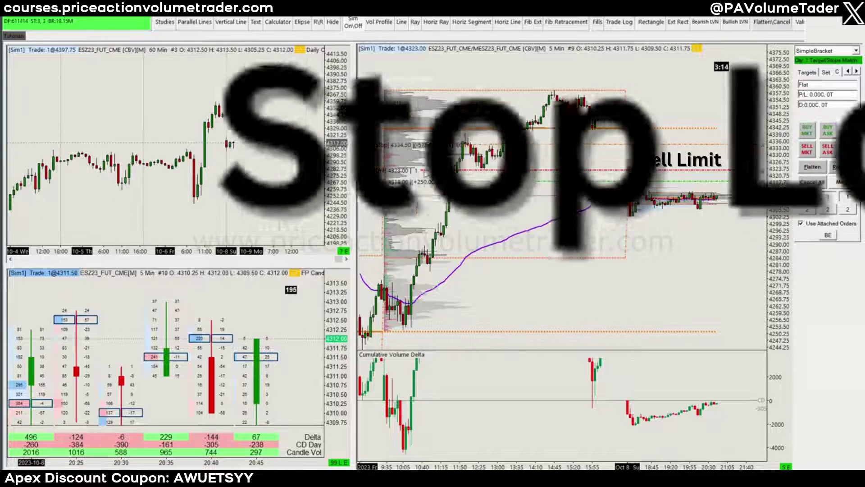
pyautogui.moveTo(428, 182); pyautogui.dragTo(434, 244)
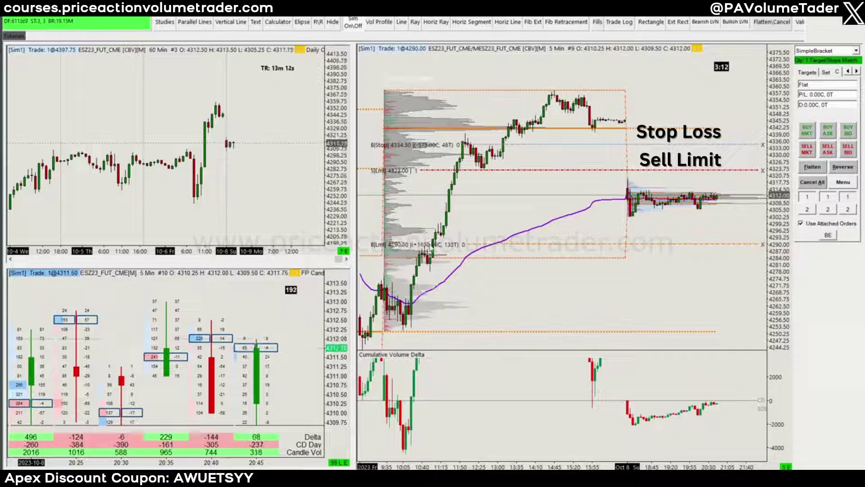
pyautogui.scroll(-1, 431, 247)
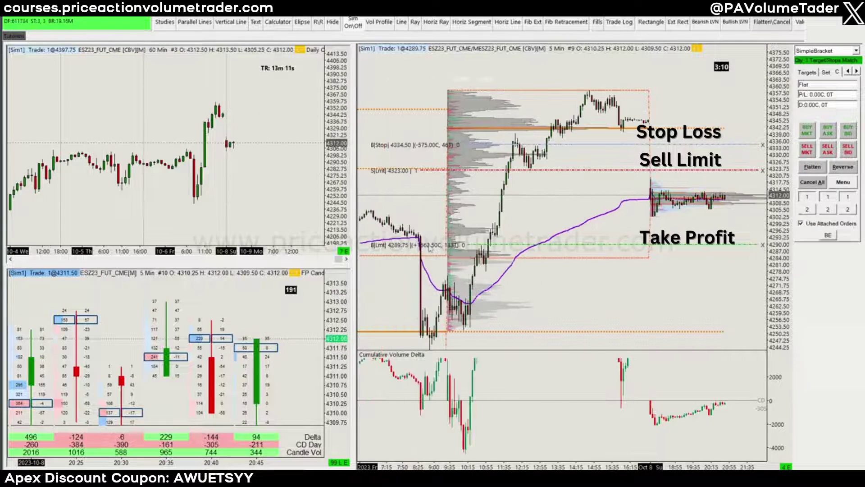
pyautogui.moveTo(428, 247); pyautogui.dragTo(429, 249)
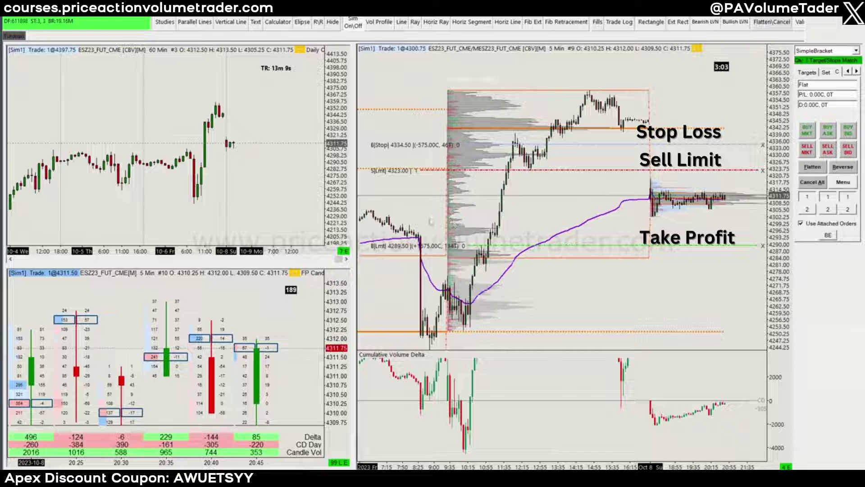
# Circle an area inside the 60-minute chart, an empty area of the footprint chart, and part of each chart's title.
pyautogui.scroll(2, 293, 316)
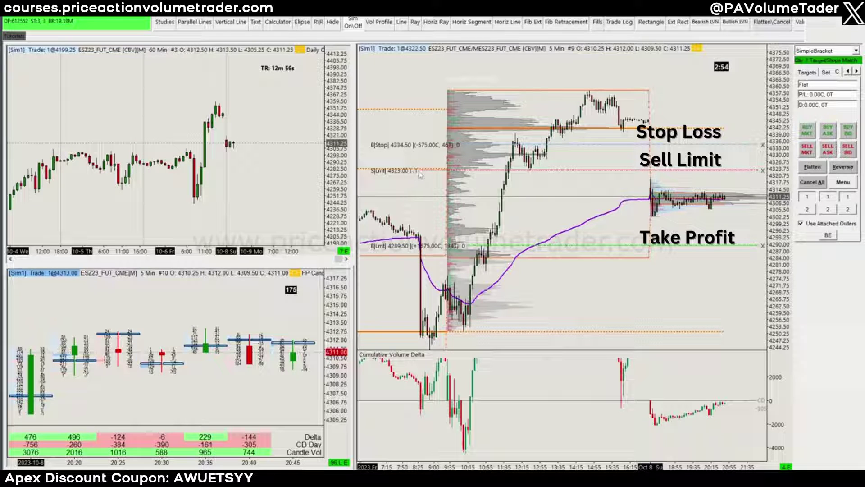
pyautogui.moveTo(271, 310); pyautogui.dragTo(269, 364)
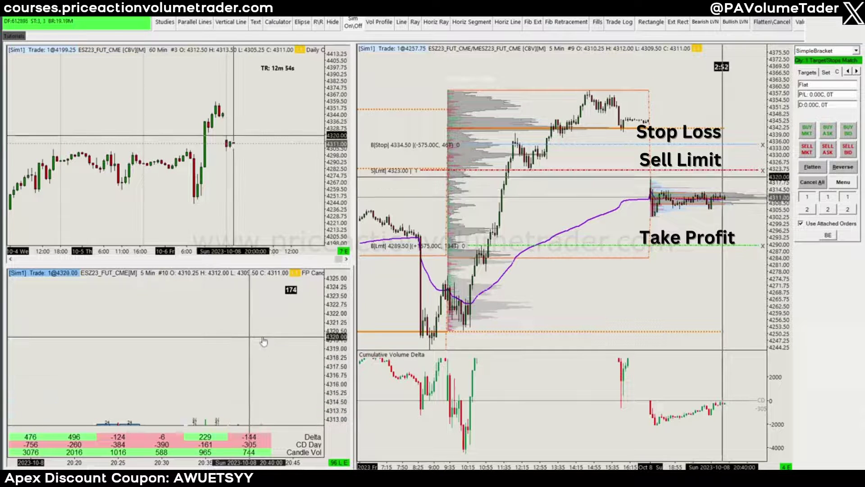
pyautogui.moveTo(220, 113)
pyautogui.mouseDown()
pyautogui.moveTo(264, 158)
pyautogui.moveTo(243, 105)
pyautogui.mouseUp()
pyautogui.moveTo(248, 339)
pyautogui.mouseDown()
pyautogui.moveTo(196, 374)
pyautogui.moveTo(272, 325)
pyautogui.mouseUp()
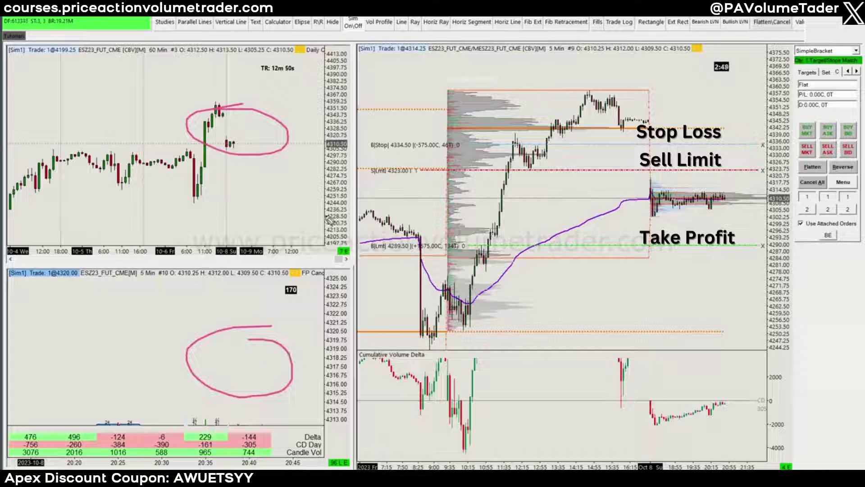
pyautogui.moveTo(174, 48)
pyautogui.mouseDown()
pyautogui.moveTo(110, 43)
pyautogui.moveTo(149, 33)
pyautogui.mouseUp()
pyautogui.moveTo(175, 259)
pyautogui.mouseDown()
pyautogui.moveTo(113, 276)
pyautogui.moveTo(181, 275)
pyautogui.mouseUp()
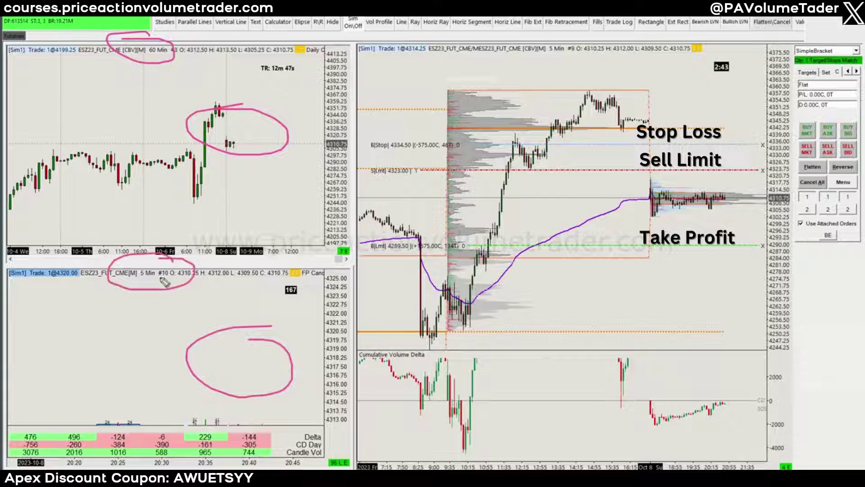
# Clear the annotations and adjust the price scales of the footprint and 60-minute charts so their candles fit in view.
pyautogui.press('Escape')
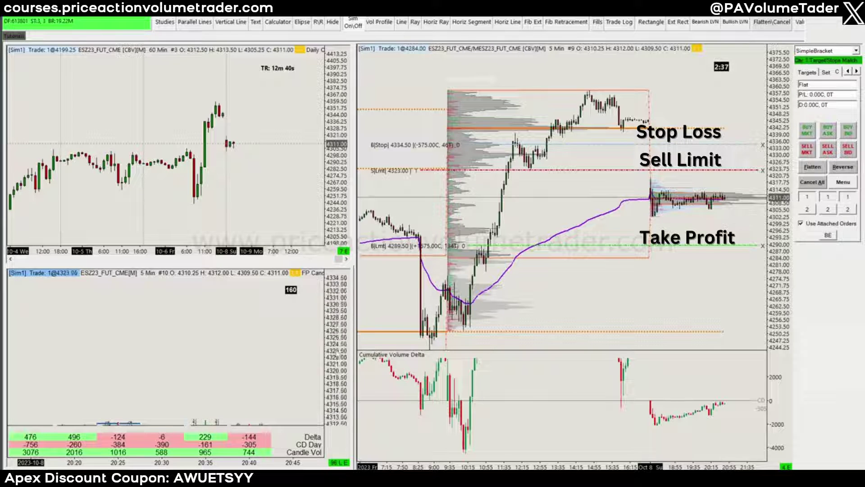
pyautogui.moveTo(276, 372); pyautogui.dragTo(284, 336)
pyautogui.moveTo(336, 361); pyautogui.dragTo(336, 338)
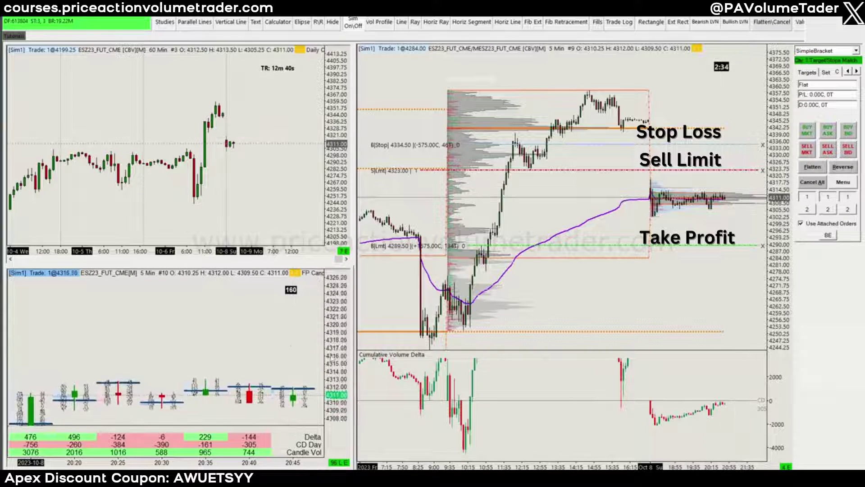
pyautogui.moveTo(289, 356); pyautogui.dragTo(289, 352)
pyautogui.moveTo(266, 109); pyautogui.dragTo(269, 112)
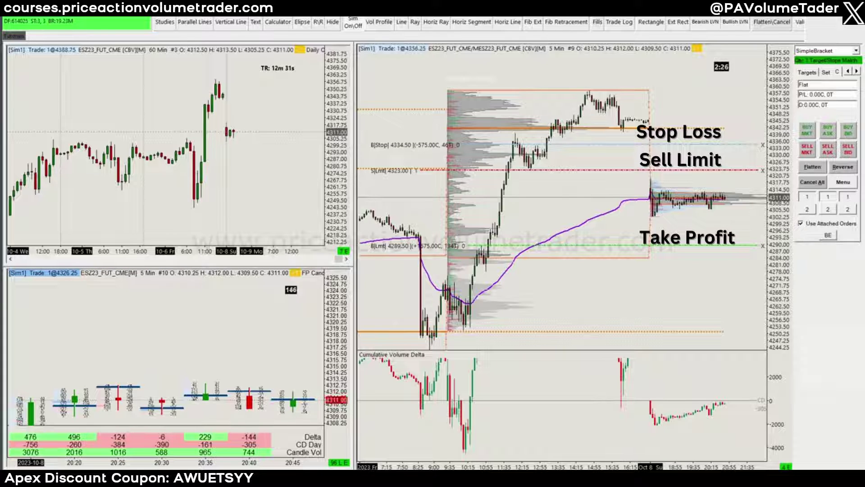
# Check the Chart Trade Mode option for the 60-minute chart.
pyautogui.click(140, 13)
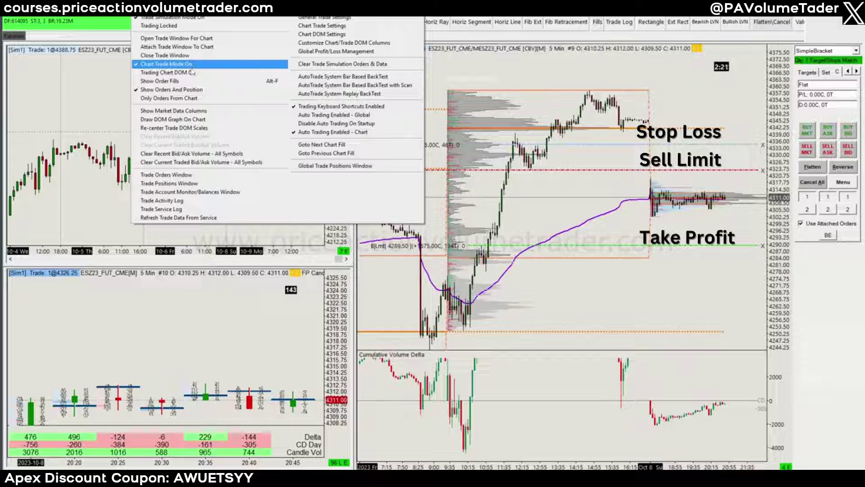
pyautogui.click(166, 66)
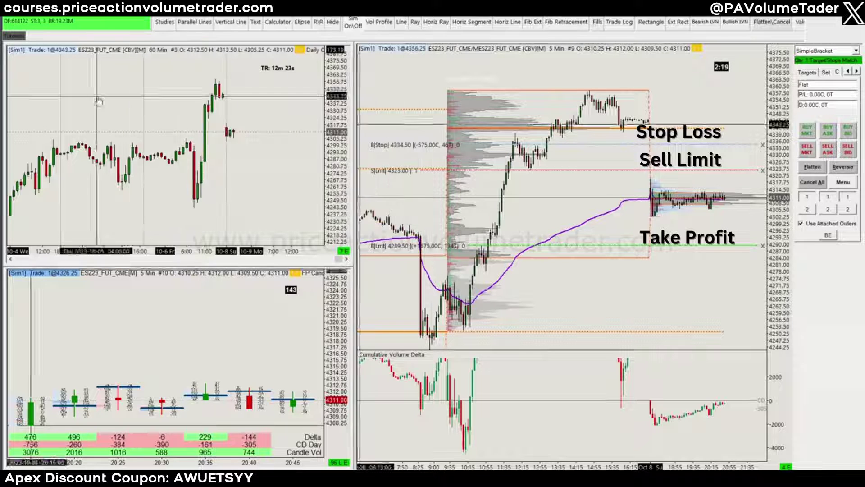
# Set the 60-minute chart's Trade and Current Quote Symbol to MESZ23_FUT_CME, the December 2023 Micro E-Mini S&P 500 contract, and apply the settings.
pyautogui.rightClick(122, 83)
pyautogui.click(262, 97)
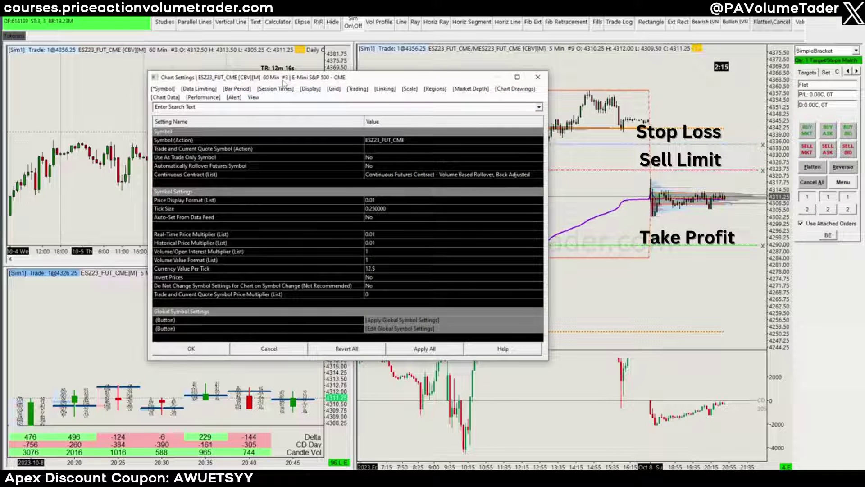
pyautogui.click(382, 139)
pyautogui.click(509, 139)
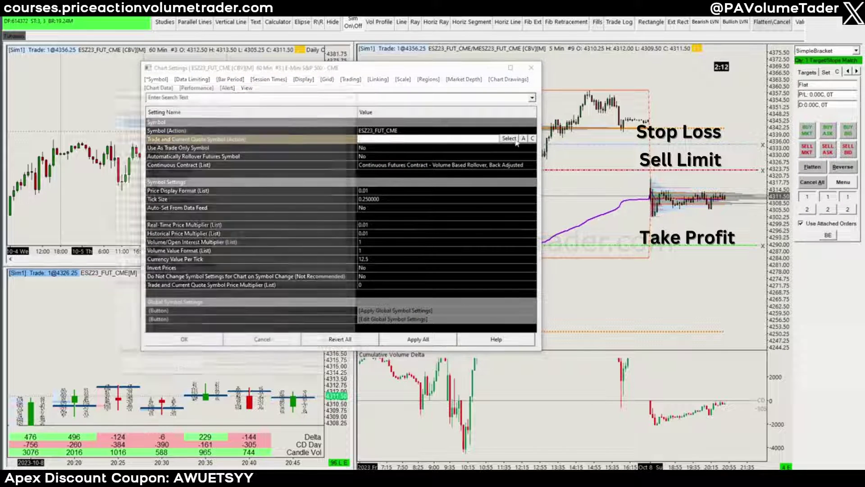
pyautogui.click(116, 185)
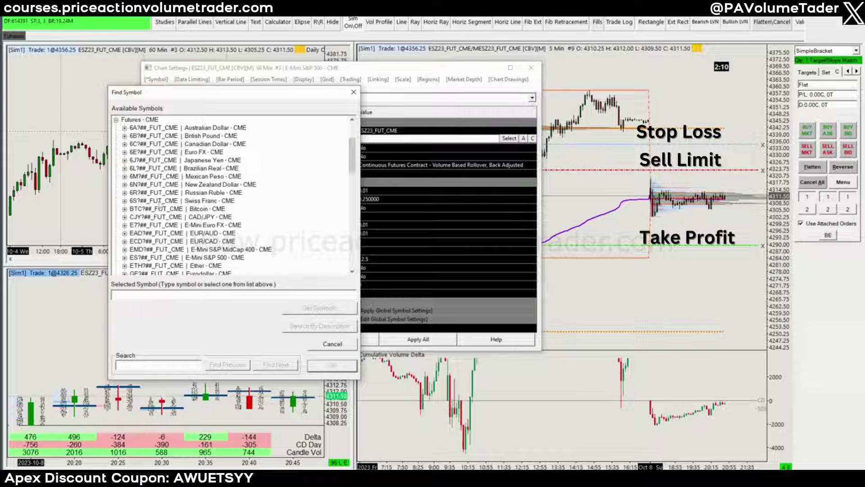
pyautogui.scroll(-3, 161, 206)
pyautogui.scroll(-4, 133, 214)
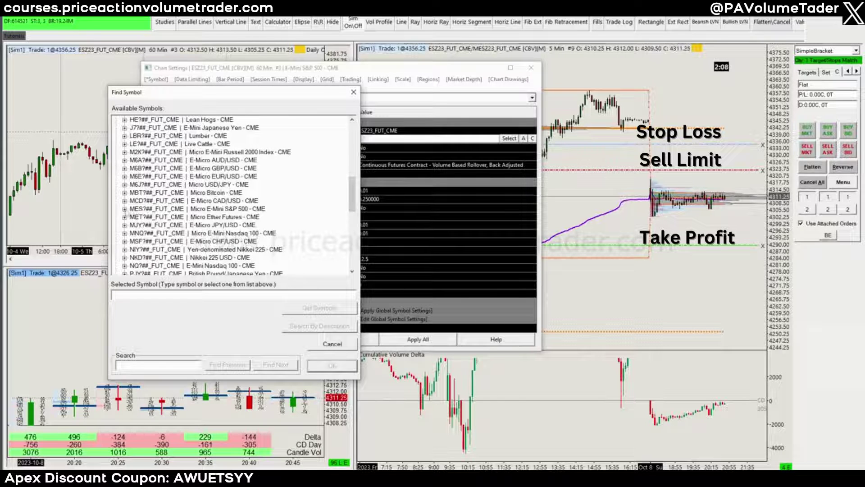
pyautogui.click(125, 209)
pyautogui.click(220, 233)
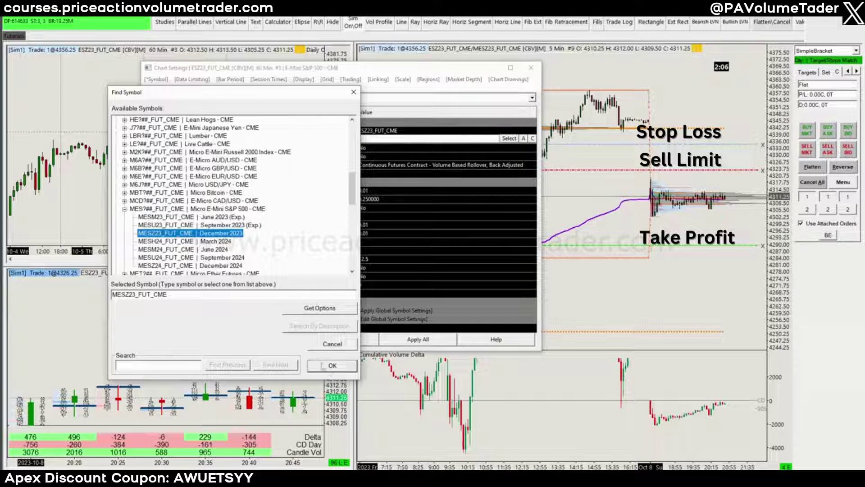
pyautogui.click(332, 366)
pyautogui.click(415, 341)
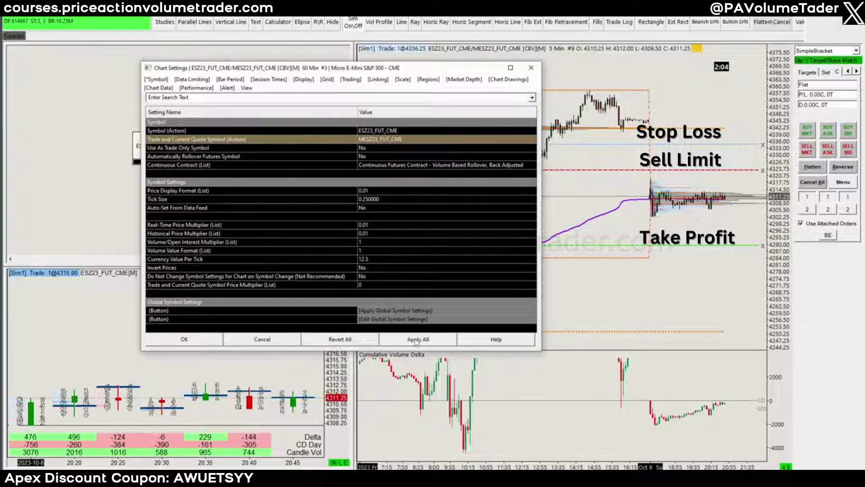
pyautogui.click(198, 340)
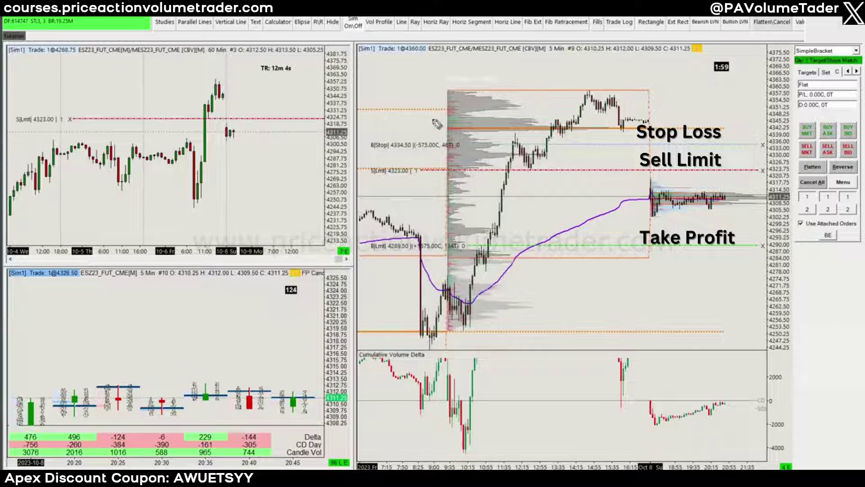
# Circle the 4323.00 sell limit on the 60-minute and large charts, and mark both symbols in the 60-minute chart's title.
pyautogui.moveTo(267, 109); pyautogui.dragTo(214, 128)
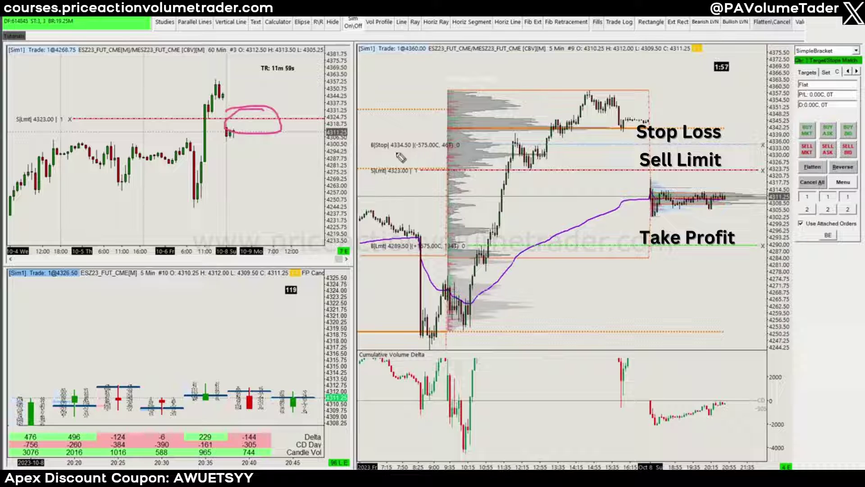
pyautogui.moveTo(396, 158)
pyautogui.mouseDown()
pyautogui.moveTo(381, 173)
pyautogui.moveTo(421, 168)
pyautogui.mouseUp()
pyautogui.moveTo(36, 102)
pyautogui.mouseDown()
pyautogui.moveTo(60, 125)
pyautogui.moveTo(35, 98)
pyautogui.mouseUp()
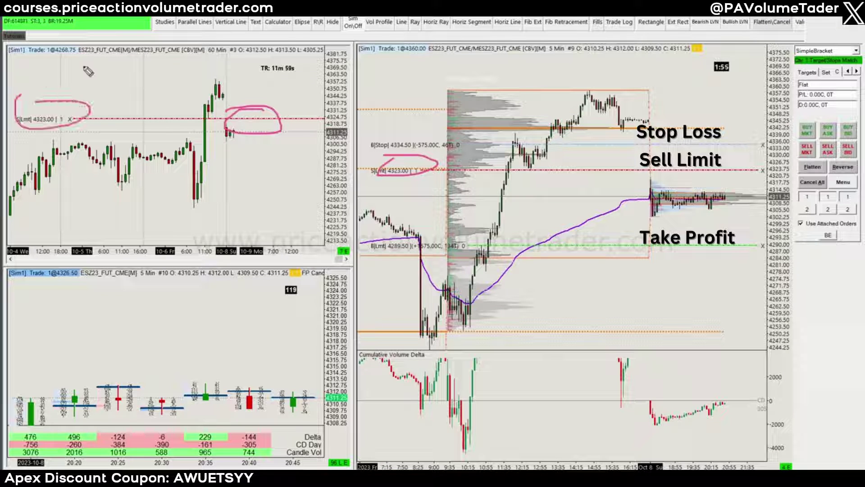
pyautogui.moveTo(65, 73)
pyautogui.mouseDown()
pyautogui.moveTo(93, 58)
pyautogui.moveTo(97, 66)
pyautogui.moveTo(153, 50)
pyautogui.moveTo(169, 59)
pyautogui.mouseUp()
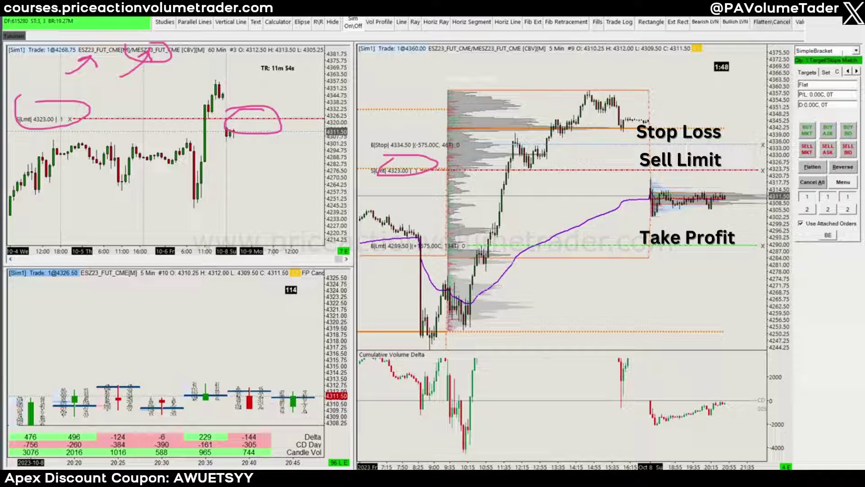
# Set the footprint chart's Trade and Current Quote Symbol to MESZ23_FUT_CME, the December 2023 Micro E-Mini S&P 500 contract, and apply the settings.
pyautogui.rightClick(189, 317)
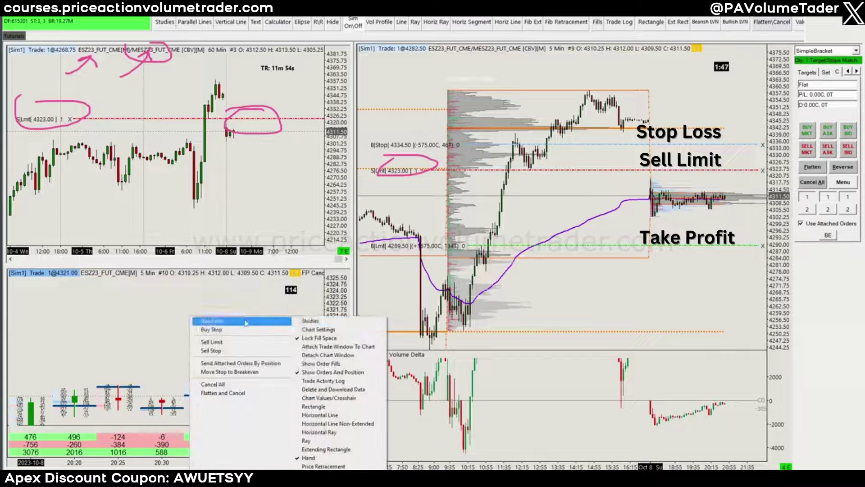
pyautogui.click(350, 330)
pyautogui.moveTo(331, 149); pyautogui.dragTo(475, 120)
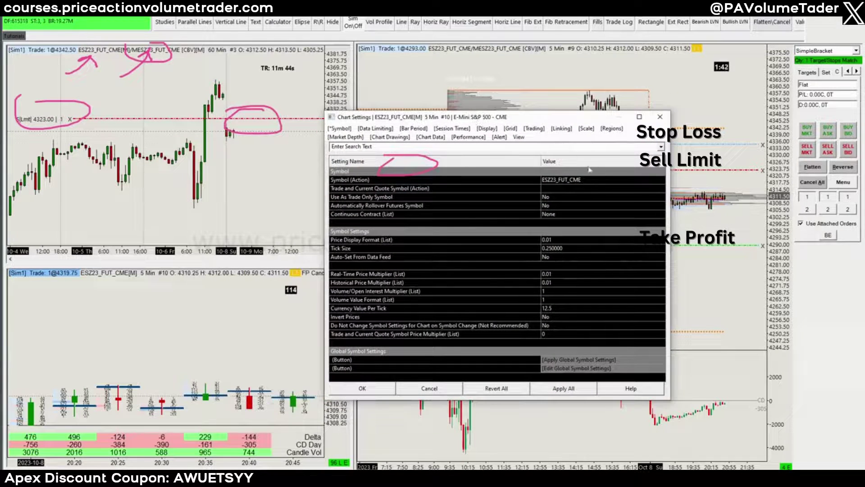
pyautogui.click(578, 190)
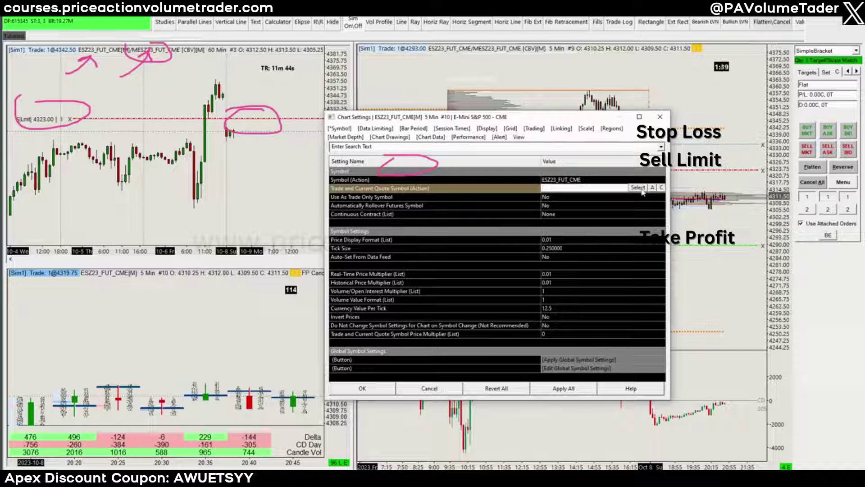
pyautogui.click(638, 188)
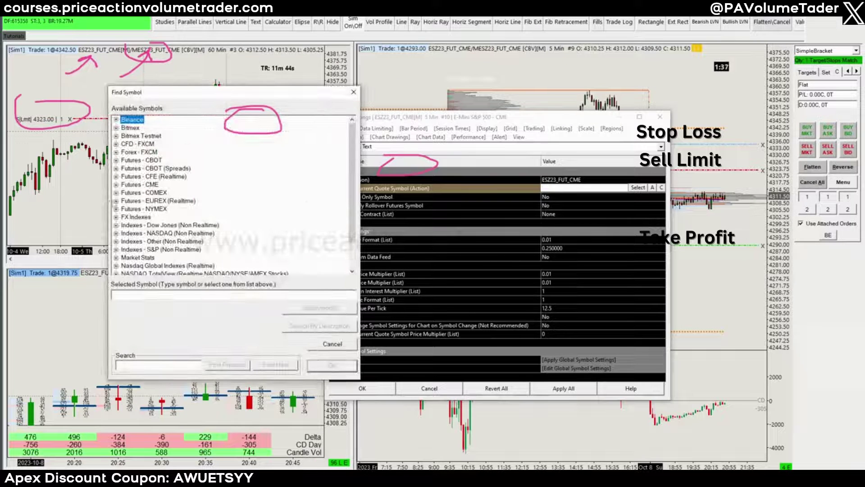
pyautogui.click(116, 184)
pyautogui.scroll(-6, 203, 213)
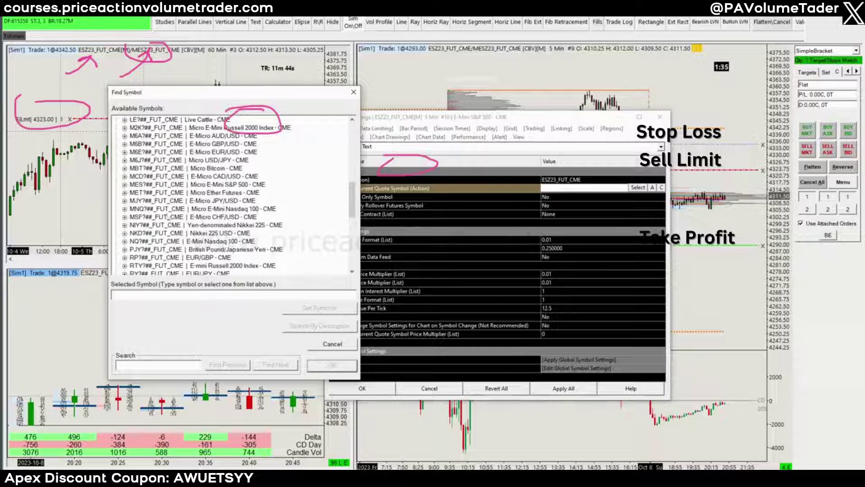
pyautogui.click(124, 185)
pyautogui.click(212, 209)
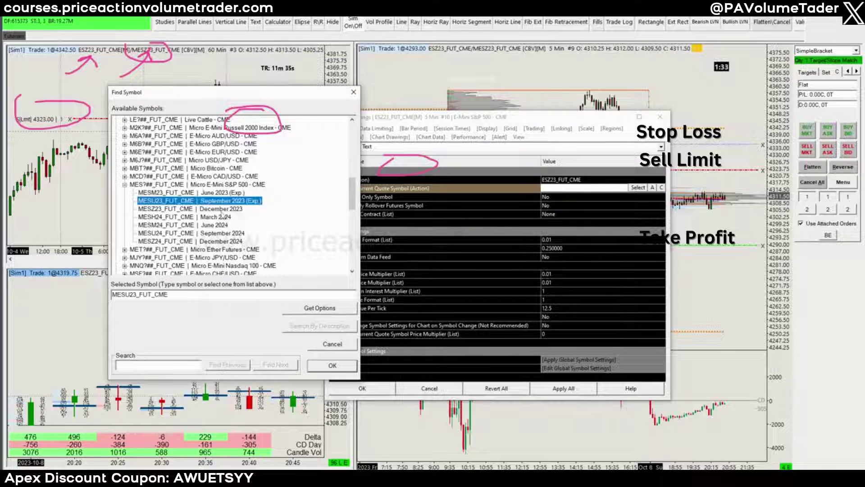
pyautogui.click(223, 216)
pyautogui.click(222, 209)
pyautogui.click(333, 366)
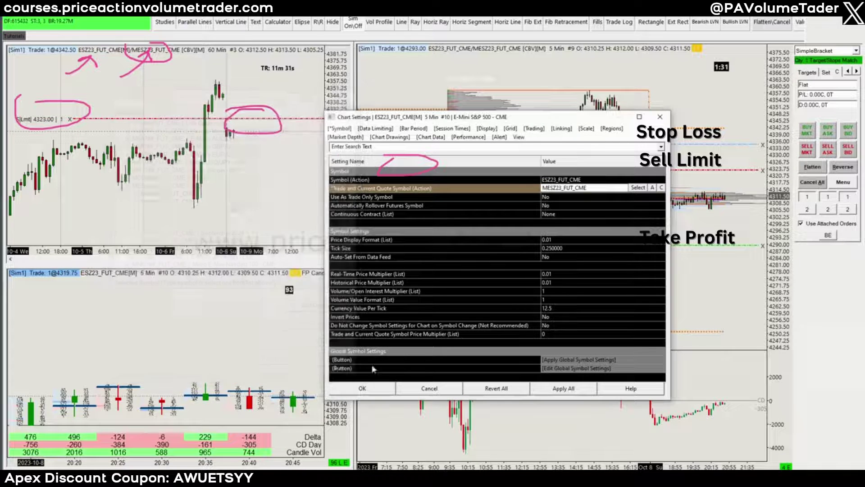
pyautogui.click(565, 389)
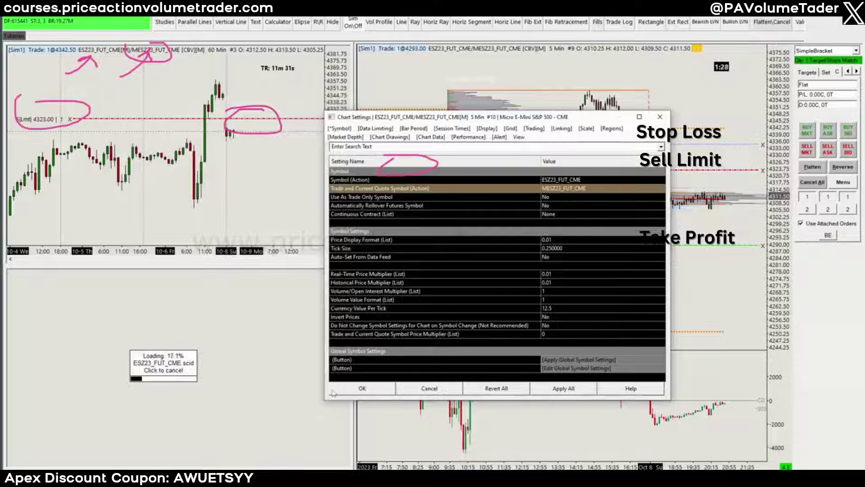
pyautogui.click(361, 388)
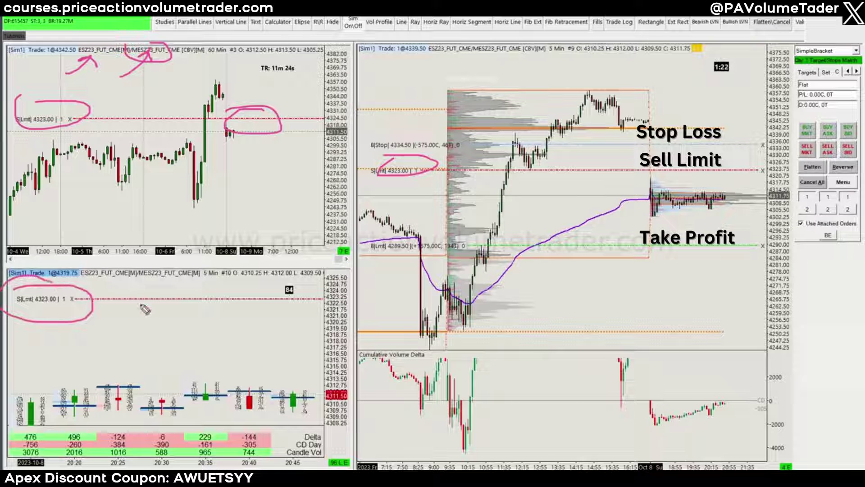
# Draw arrows to the ES and MES symbols in the footprint chart's title, and clear all annotations.
pyautogui.moveTo(96, 319); pyautogui.dragTo(108, 279)
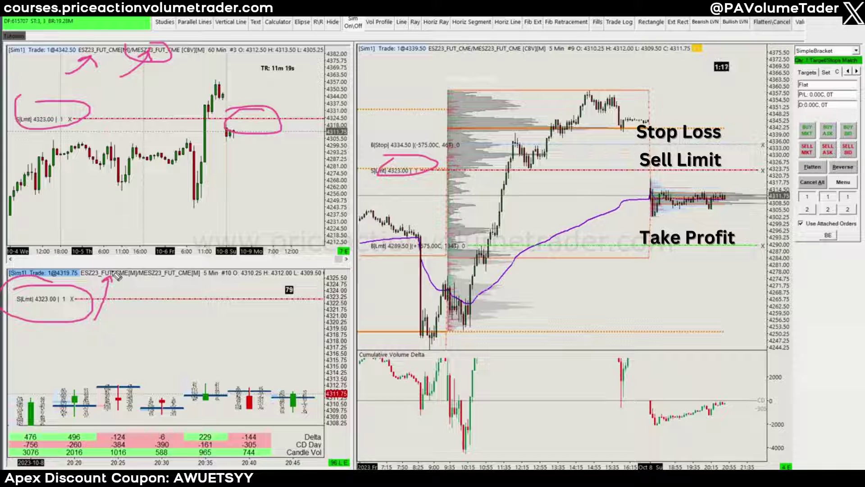
pyautogui.moveTo(134, 317); pyautogui.dragTo(151, 280)
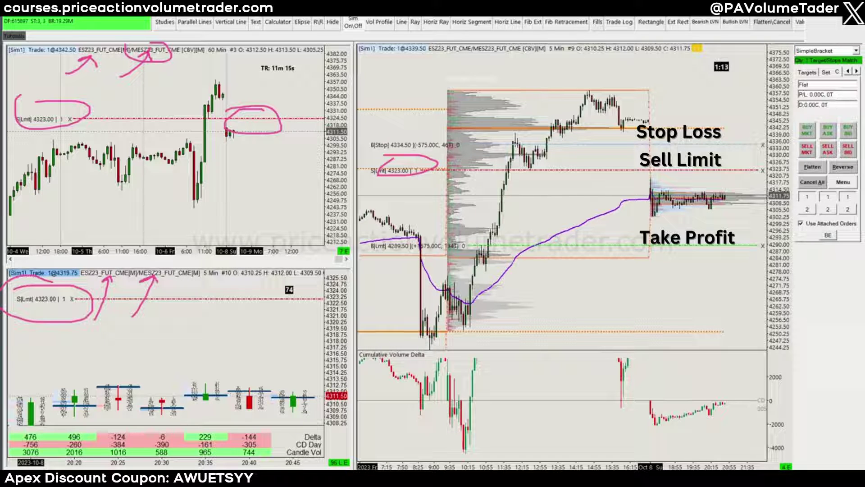
pyautogui.hotkey('ctrl', 'shift', '7')
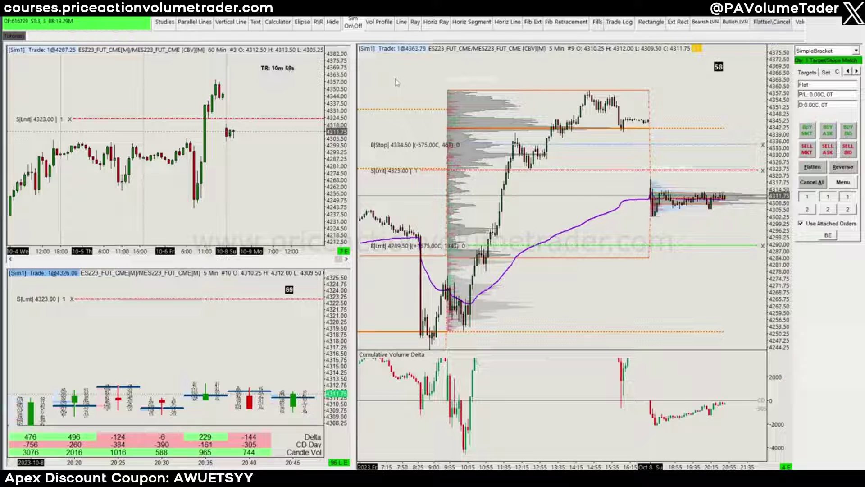
# Open the large chart's settings and circle the Symbol, Trade and Current Quote Symbol, and Use As Trade Only Symbol rows.
pyautogui.rightClick(397, 82)
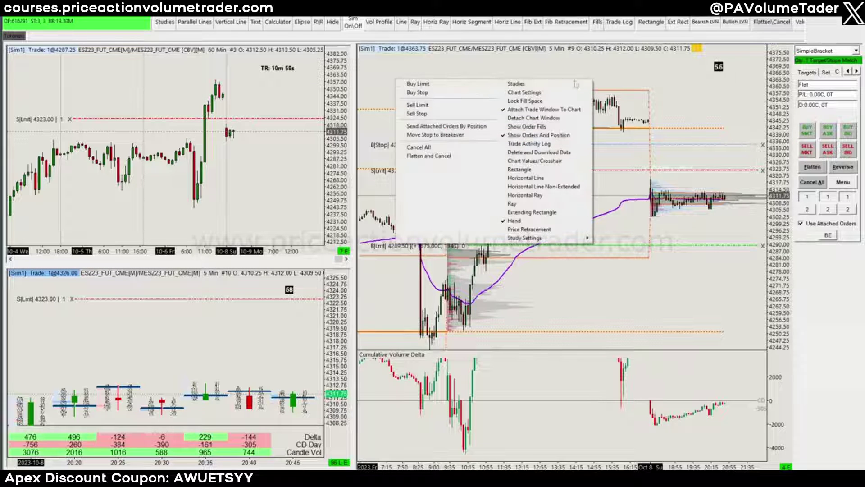
pyautogui.click(377, 71)
pyautogui.rightClick(383, 79)
pyautogui.click(519, 93)
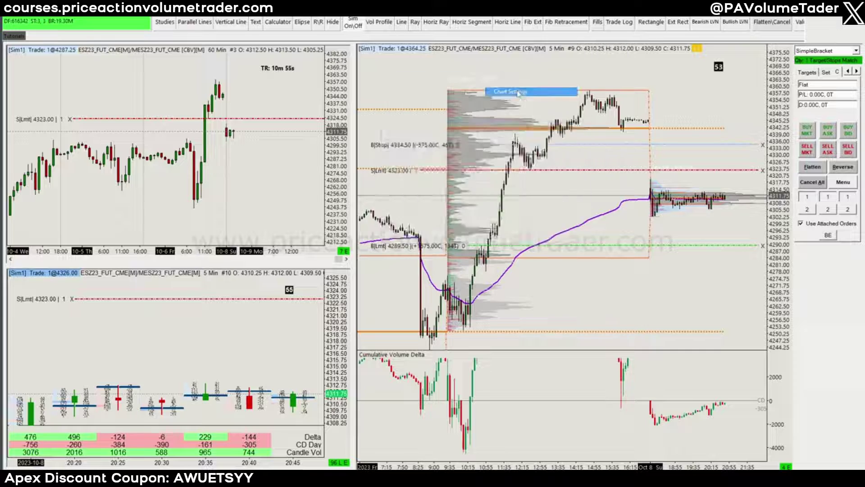
pyautogui.moveTo(488, 133); pyautogui.dragTo(499, 89)
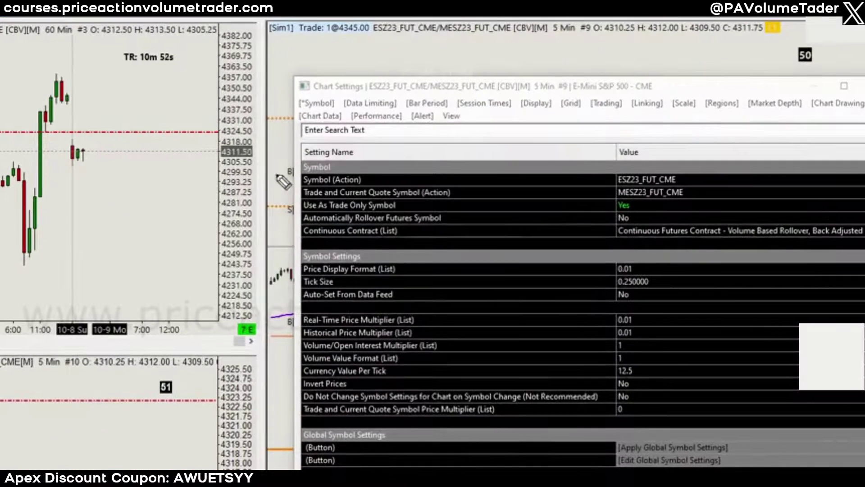
pyautogui.moveTo(380, 143)
pyautogui.mouseDown()
pyautogui.moveTo(302, 164)
pyautogui.moveTo(346, 144)
pyautogui.mouseUp()
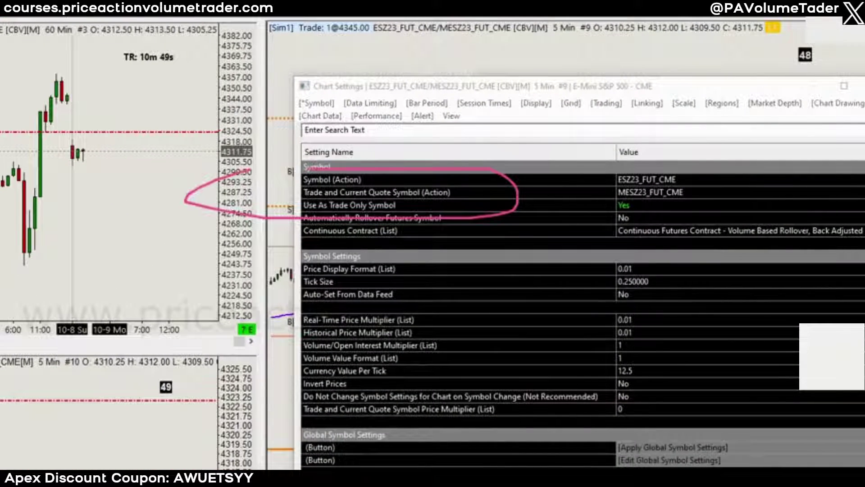
# Examine the large chart's linking settings, including the available link numbers and the linked Symbol option.
pyautogui.click(647, 105)
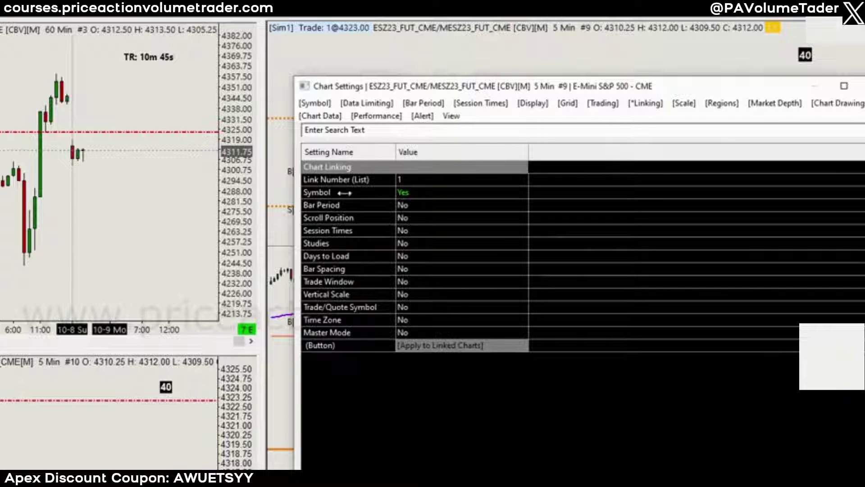
pyautogui.click(413, 179)
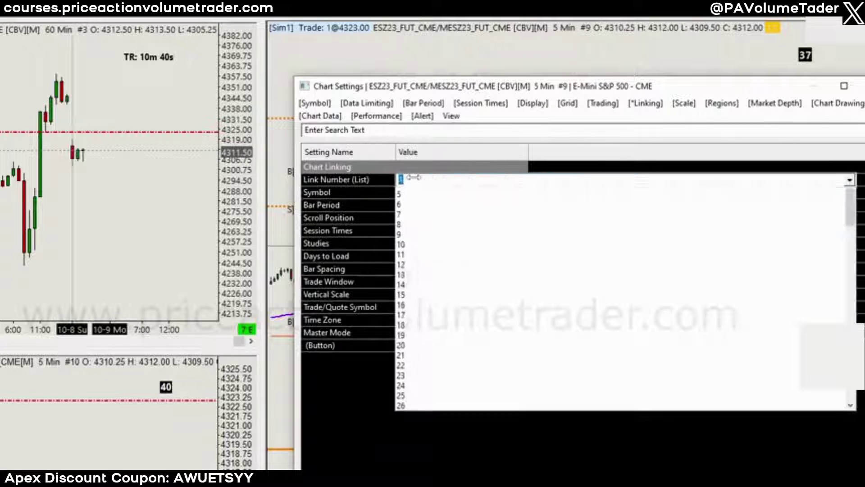
pyautogui.click(420, 179)
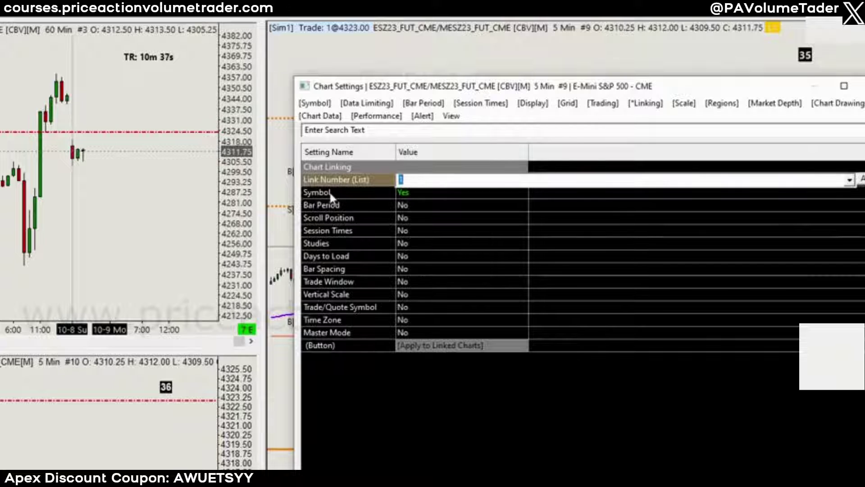
pyautogui.click(557, 447)
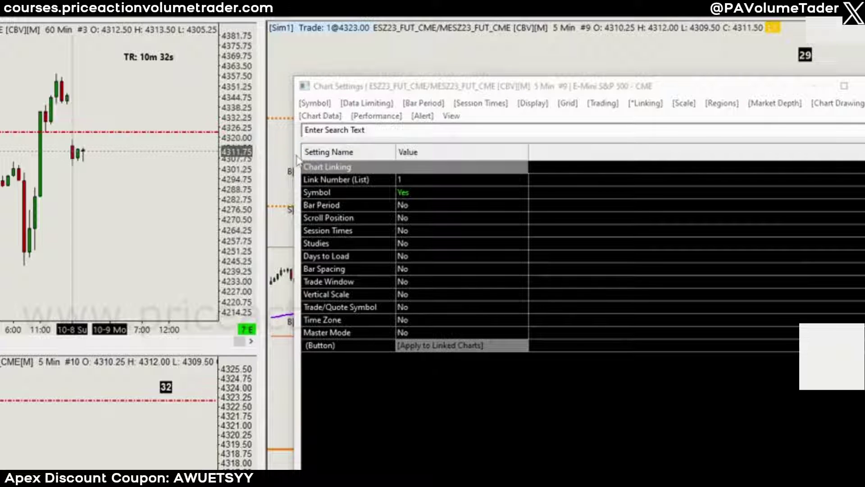
# Box the Link Number and Symbol rows in the large chart's linking settings, and highlight the link number tags on the charts.
pyautogui.moveTo(296, 159)
pyautogui.mouseDown()
pyautogui.moveTo(434, 196)
pyautogui.moveTo(431, 203)
pyautogui.mouseUp()
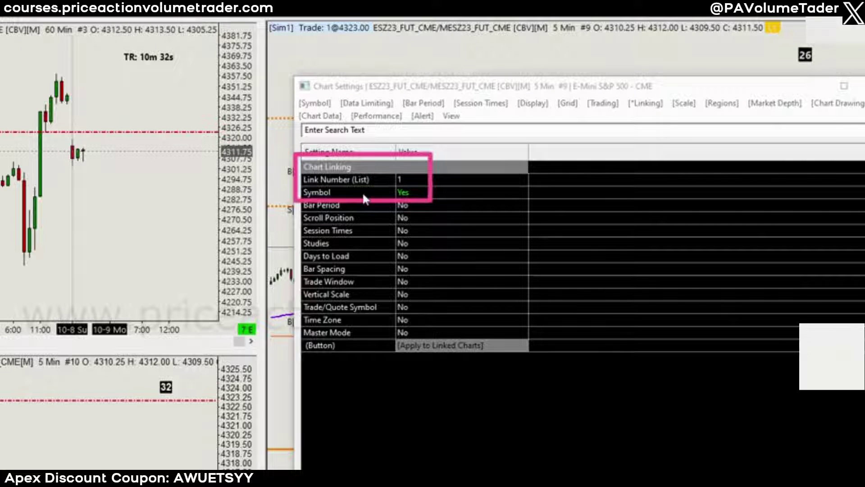
pyautogui.moveTo(755, 18); pyautogui.dragTo(812, 52)
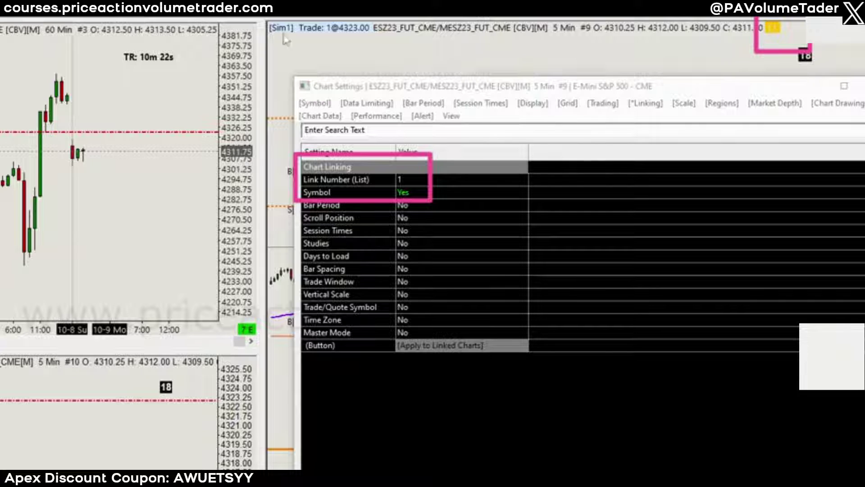
pyautogui.moveTo(207, 18); pyautogui.dragTo(262, 46)
pyautogui.moveTo(201, 337); pyautogui.dragTo(280, 394)
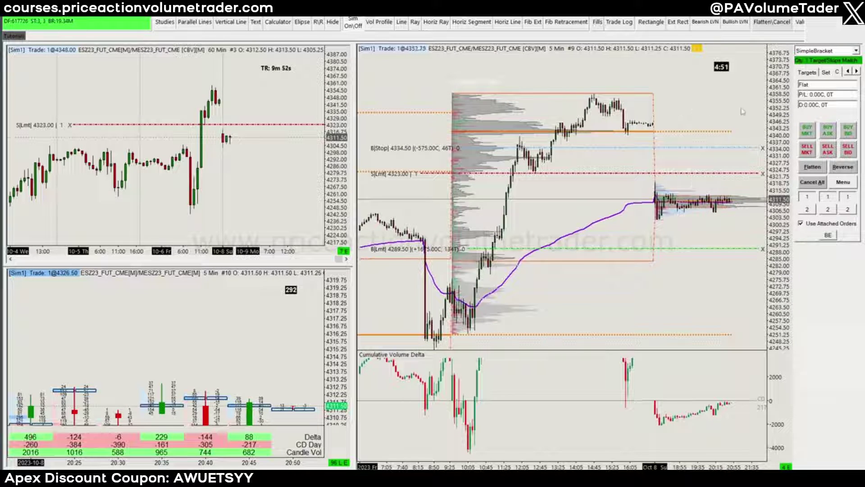
# Cancel all working orders of the simulated MES bracket trade.
pyautogui.moveTo(689, 115); pyautogui.dragTo(697, 128)
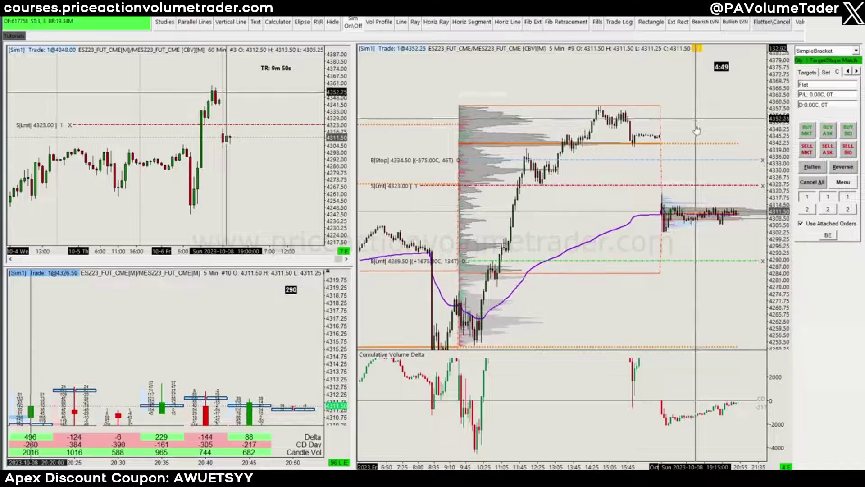
pyautogui.moveTo(776, 239); pyautogui.dragTo(776, 221)
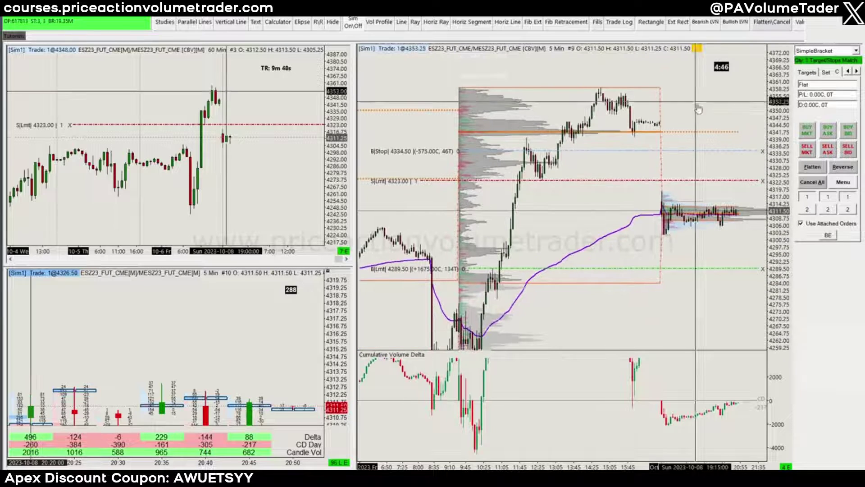
pyautogui.moveTo(697, 107); pyautogui.dragTo(704, 128)
pyautogui.moveTo(782, 187); pyautogui.dragTo(783, 198)
pyautogui.scroll(-5, 785, 198)
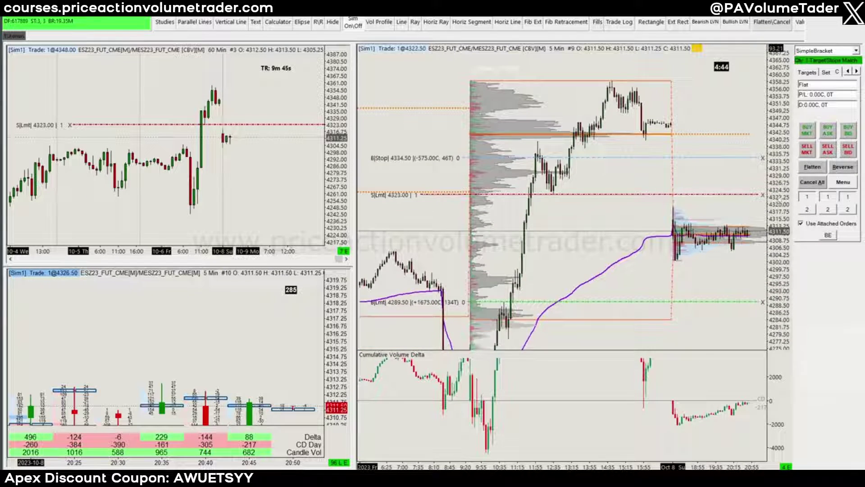
pyautogui.moveTo(291, 198); pyautogui.dragTo(293, 203)
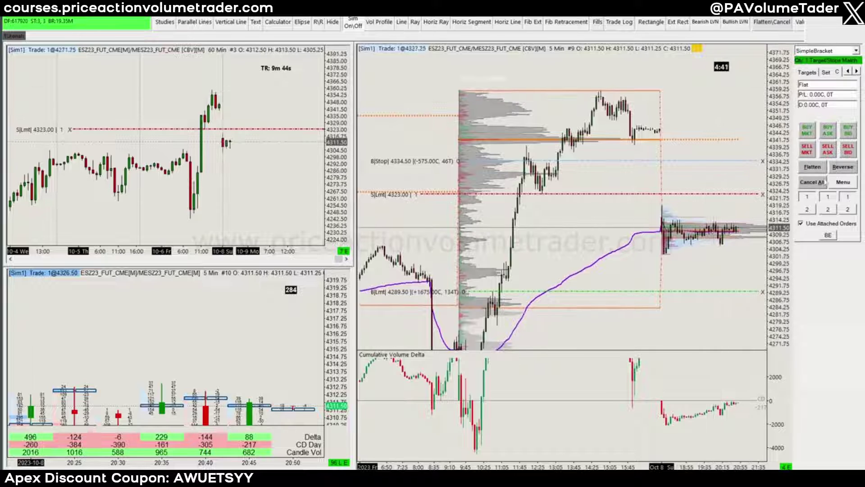
pyautogui.click(811, 182)
# Examine the recent candles in the footprint chart and the price action and volume profile in the large chart.
pyautogui.moveTo(704, 107); pyautogui.dragTo(700, 115)
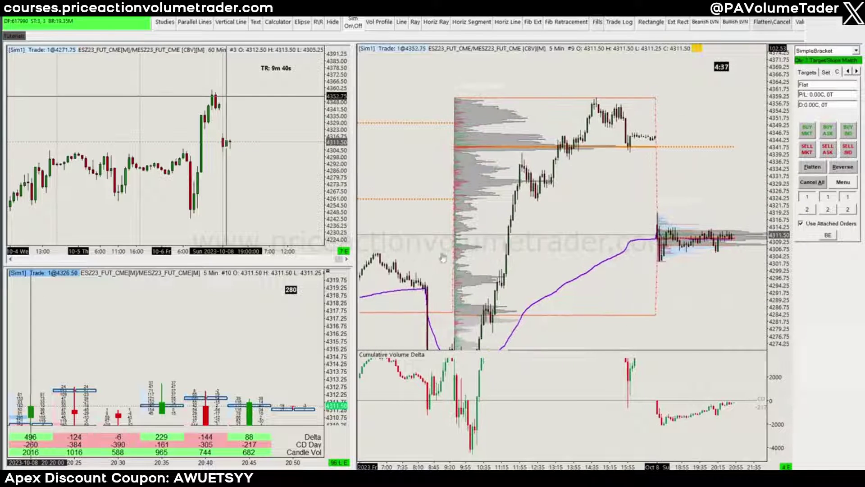
pyautogui.moveTo(244, 349); pyautogui.dragTo(199, 290)
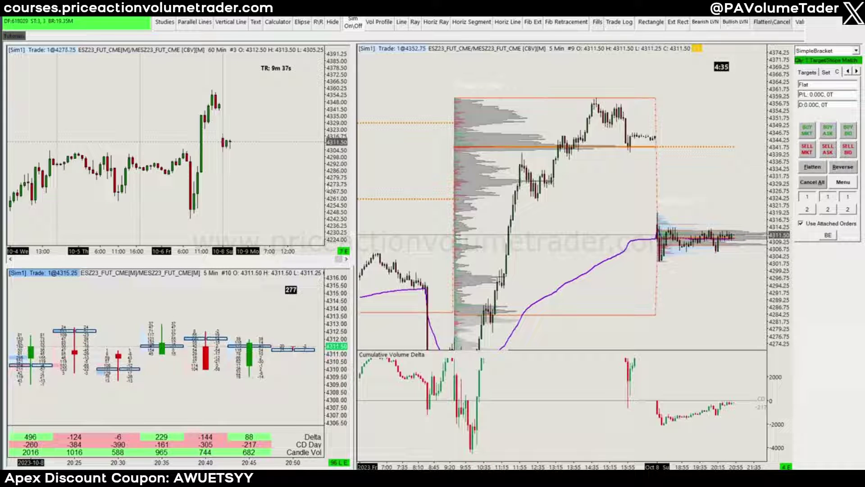
pyautogui.scroll(-5, 679, 123)
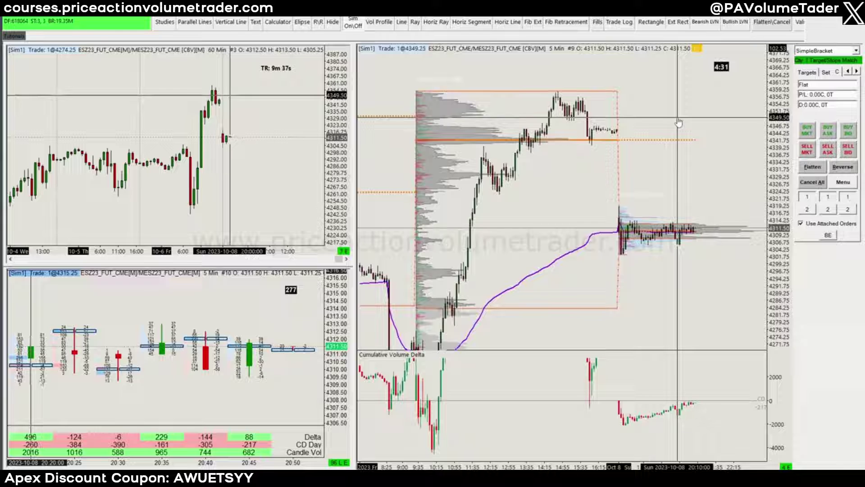
pyautogui.scroll(2, 681, 125)
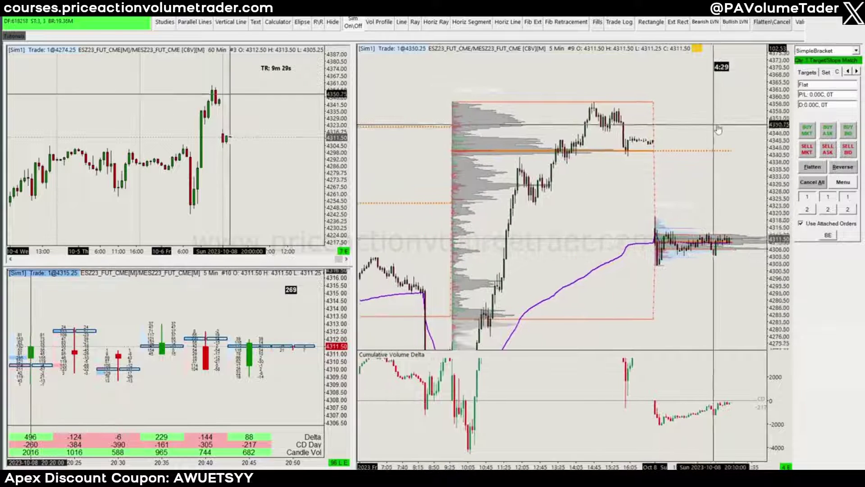
pyautogui.scroll(3, 684, 133)
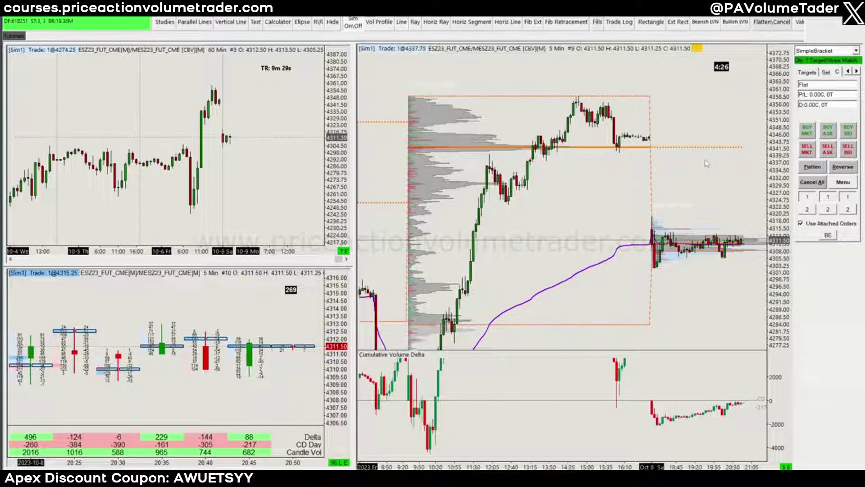
pyautogui.moveTo(706, 163); pyautogui.dragTo(704, 154)
pyautogui.moveTo(776, 139); pyautogui.dragTo(776, 163)
pyautogui.scroll(2, 720, 166)
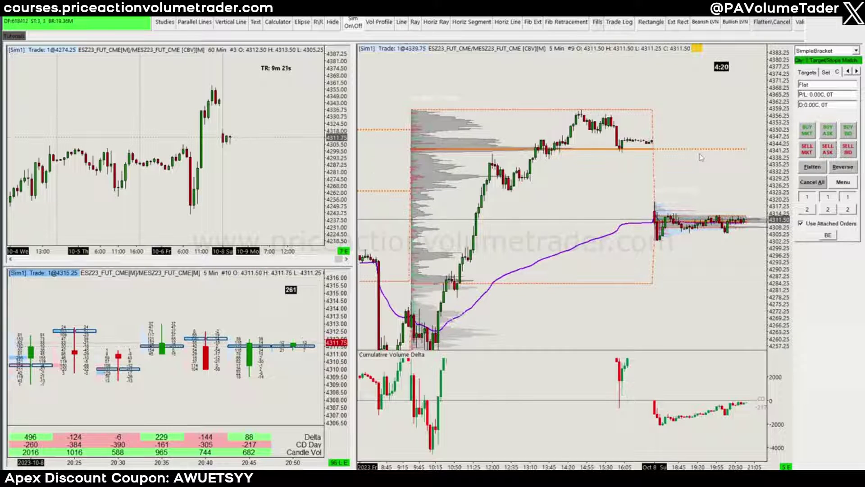
pyautogui.moveTo(779, 172); pyautogui.dragTo(779, 156)
pyautogui.moveTo(716, 118); pyautogui.dragTo(713, 110)
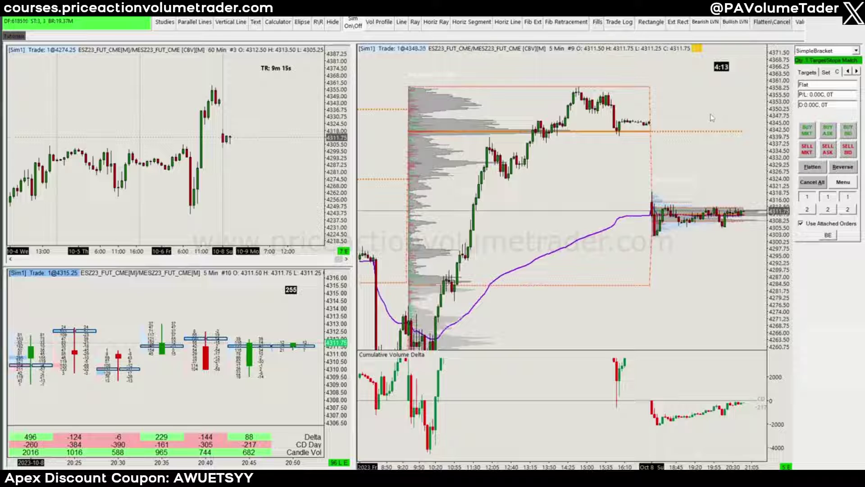
pyautogui.moveTo(703, 127); pyautogui.dragTo(720, 130)
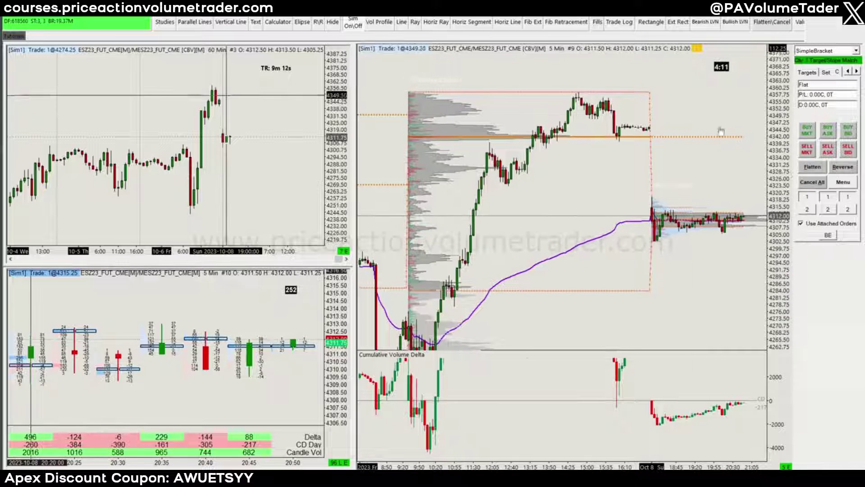
pyautogui.moveTo(781, 191); pyautogui.dragTo(782, 179)
pyautogui.moveTo(712, 109); pyautogui.dragTo(703, 117)
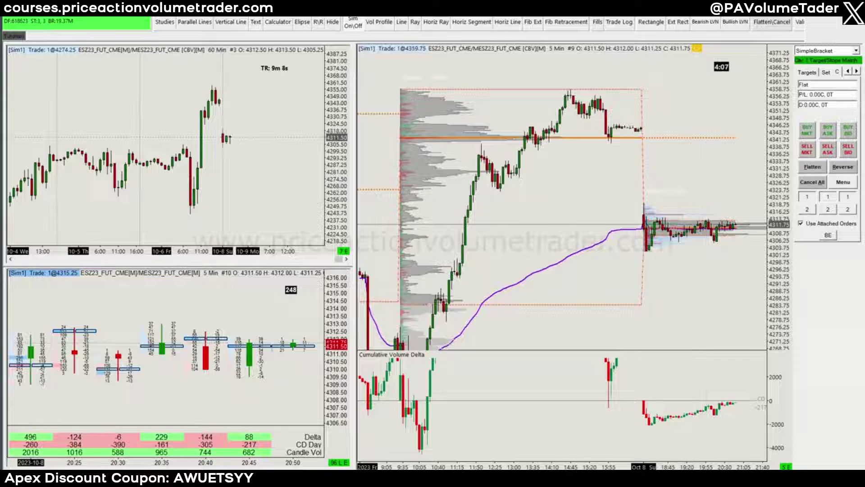
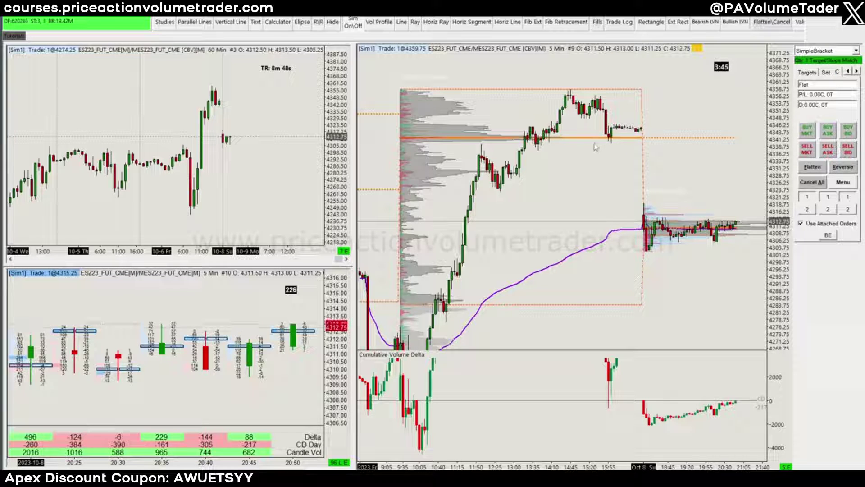
# Sketch a horizontal level under the large chart's pullback low with a price path rising through it and falling back, and clear the annotations.
pyautogui.moveTo(594, 142); pyautogui.dragTo(764, 143)
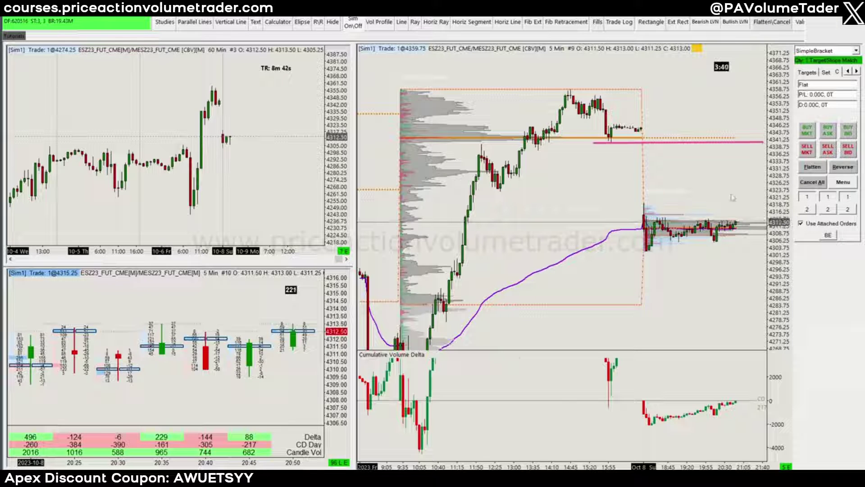
pyautogui.moveTo(729, 170); pyautogui.dragTo(743, 109)
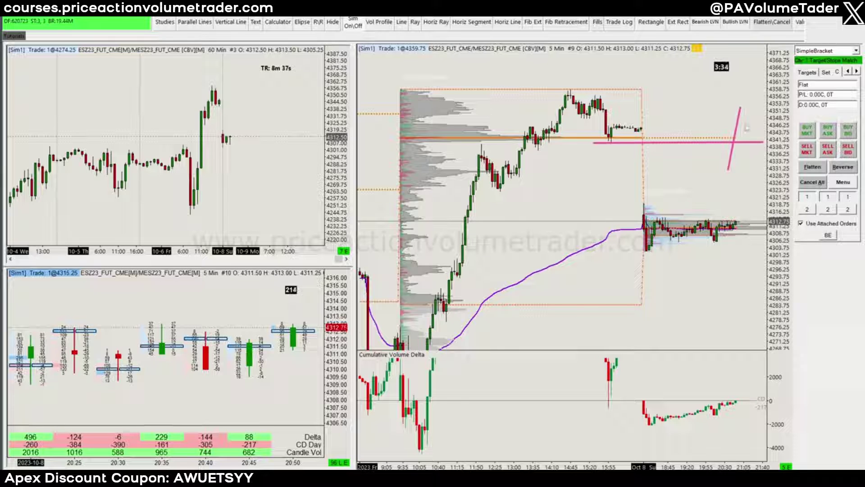
pyautogui.moveTo(744, 110); pyautogui.dragTo(760, 196)
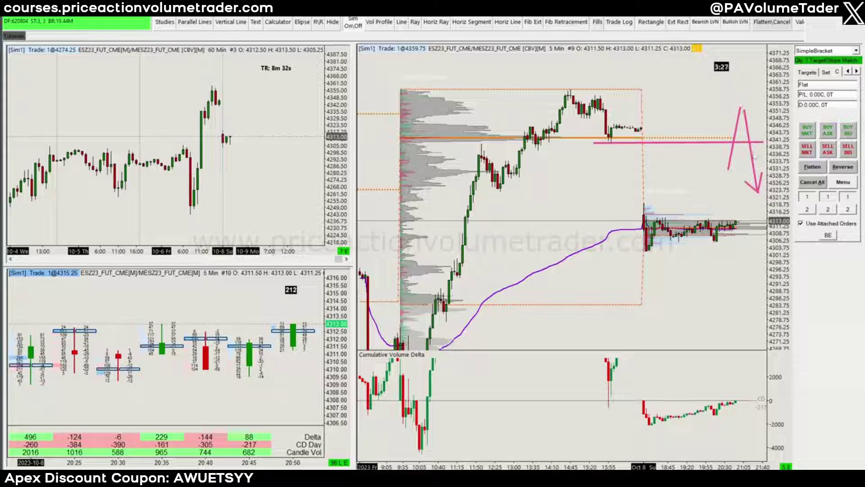
pyautogui.press('Escape')
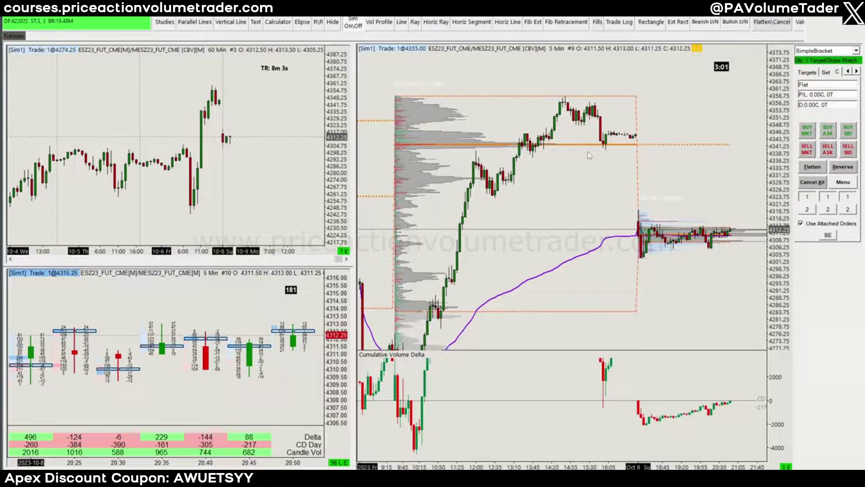
# Draw six horizontal annotation lines around the large chart's pullback low to mark a wide range of possible entry and stop levels.
pyautogui.moveTo(589, 151); pyautogui.dragTo(745, 152)
pyautogui.moveTo(593, 158); pyautogui.dragTo(769, 158)
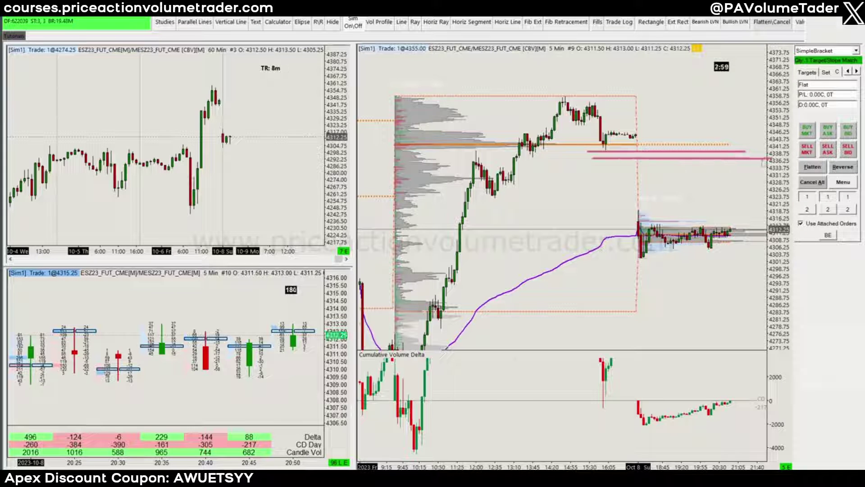
pyautogui.moveTo(604, 167); pyautogui.dragTo(784, 166)
pyautogui.moveTo(603, 142); pyautogui.dragTo(734, 142)
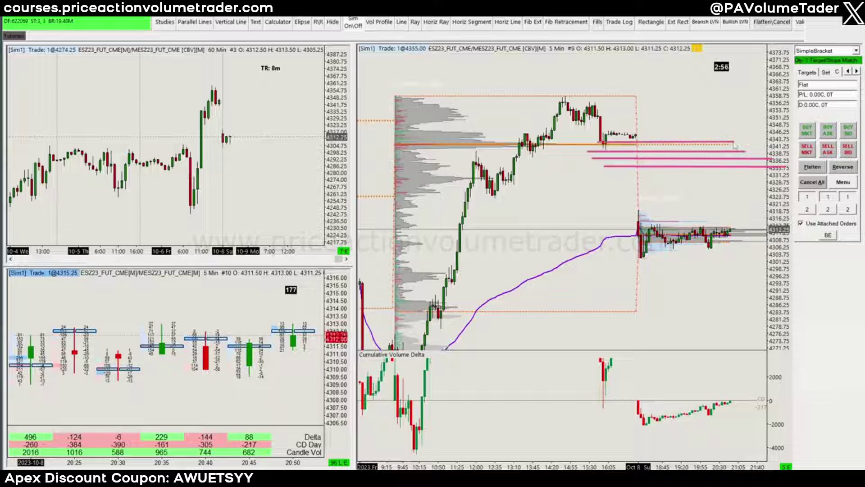
pyautogui.moveTo(595, 131); pyautogui.dragTo(768, 132)
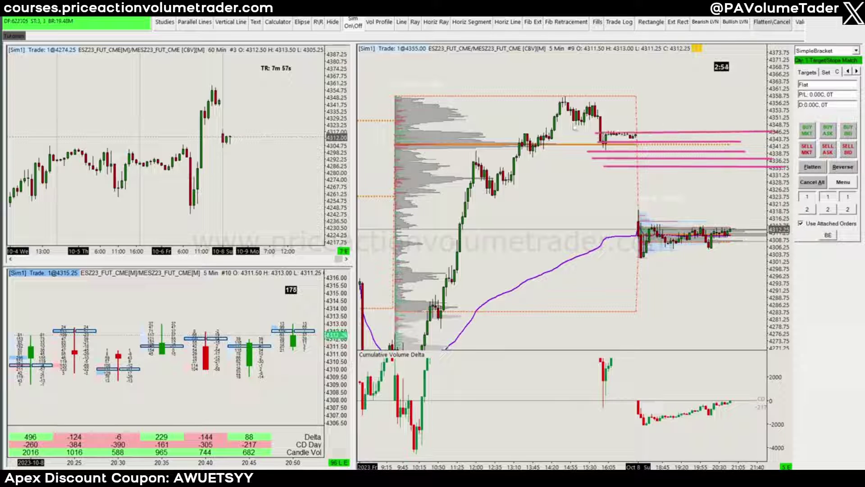
pyautogui.moveTo(573, 123); pyautogui.dragTo(752, 124)
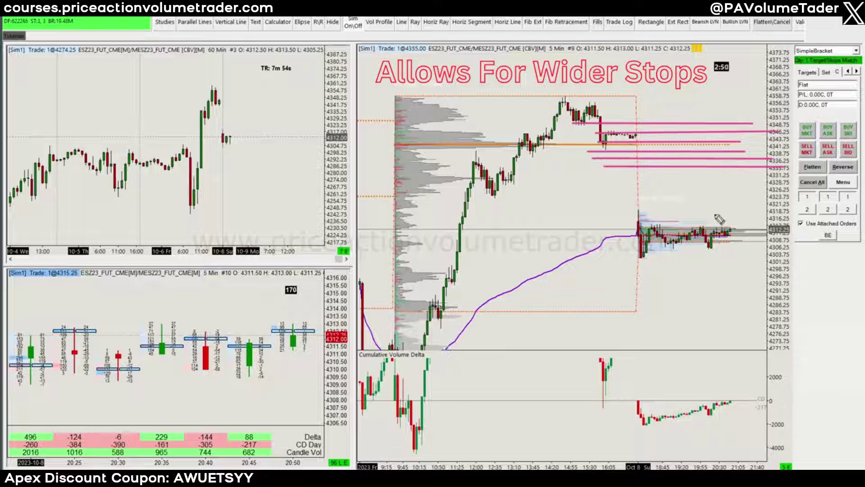
# Sketch a price path rising through the marked levels and reversing, circle its peak, emphasize the middle level, and erase the annotations.
pyautogui.moveTo(716, 212)
pyautogui.mouseDown()
pyautogui.moveTo(746, 124)
pyautogui.moveTo(759, 174)
pyautogui.mouseUp()
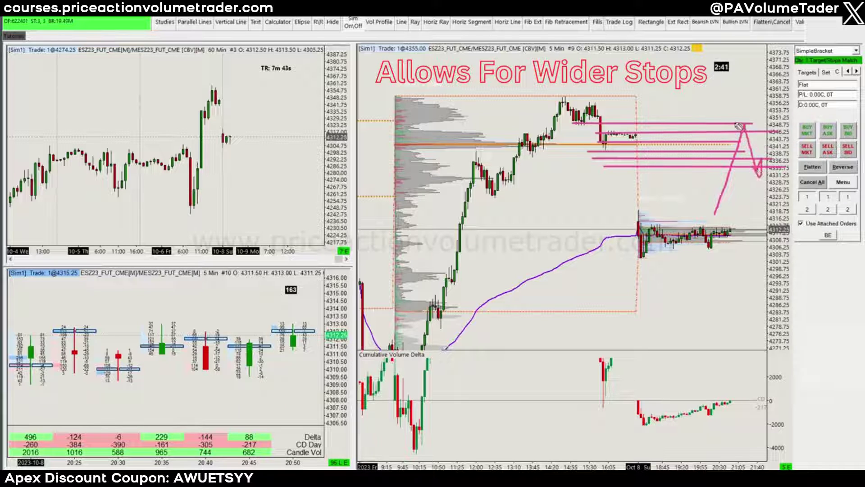
pyautogui.moveTo(734, 118)
pyautogui.mouseDown()
pyautogui.moveTo(746, 138)
pyautogui.moveTo(721, 119)
pyautogui.mouseUp()
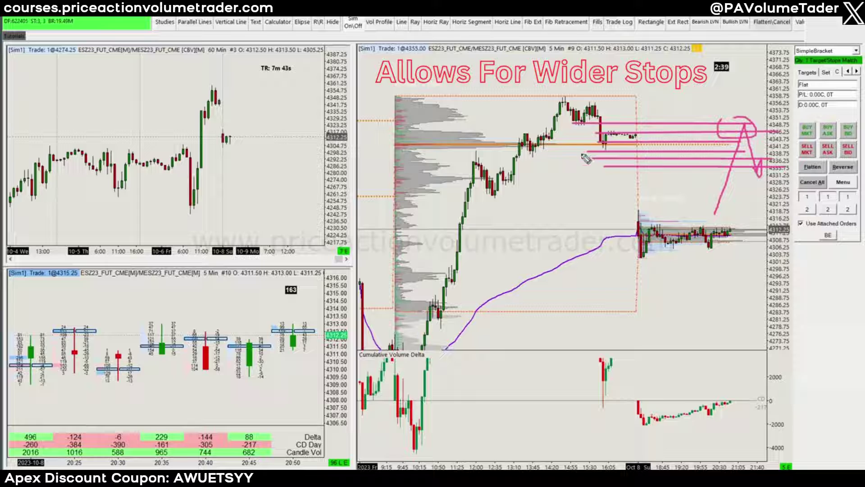
pyautogui.moveTo(578, 153); pyautogui.dragTo(863, 158)
pyautogui.moveTo(713, 155); pyautogui.dragTo(801, 152)
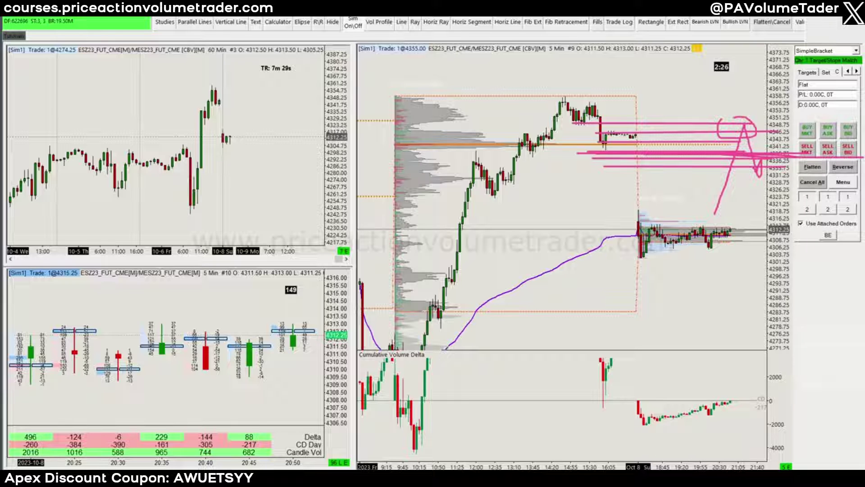
pyautogui.press('e')
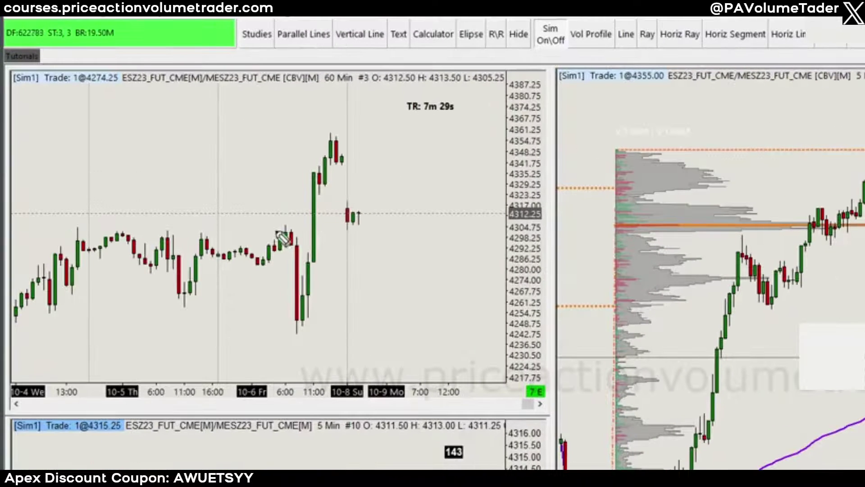
# Mark a support zone below current price on the 60-minute chart, and draw a Fib Retracement from the latest swing low to the high.
pyautogui.moveTo(232, 231); pyautogui.dragTo(473, 231)
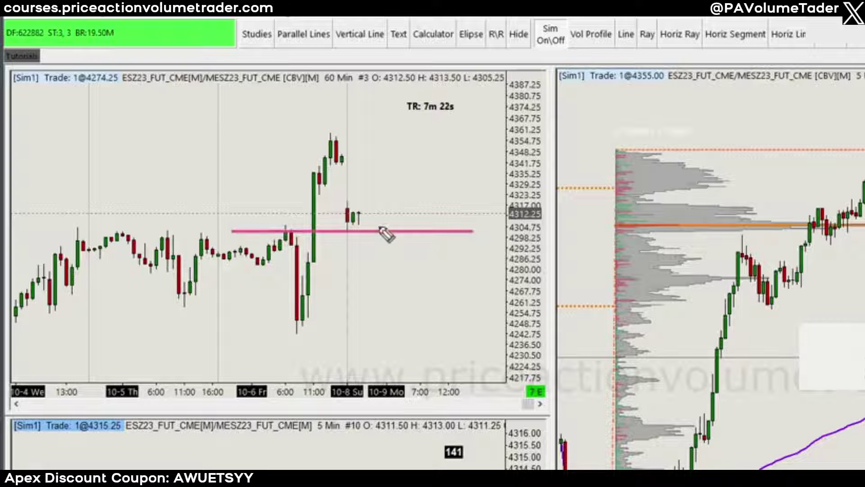
pyautogui.moveTo(266, 225)
pyautogui.mouseDown()
pyautogui.moveTo(401, 225)
pyautogui.moveTo(396, 242)
pyautogui.moveTo(320, 251)
pyautogui.moveTo(403, 255)
pyautogui.mouseUp()
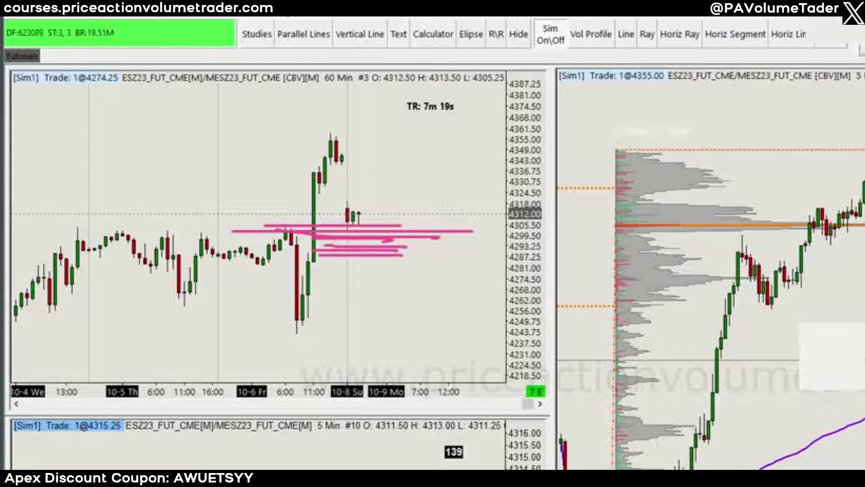
pyautogui.moveTo(296, 334)
pyautogui.mouseDown()
pyautogui.moveTo(381, 275)
pyautogui.moveTo(448, 138)
pyautogui.moveTo(436, 131)
pyautogui.mouseUp()
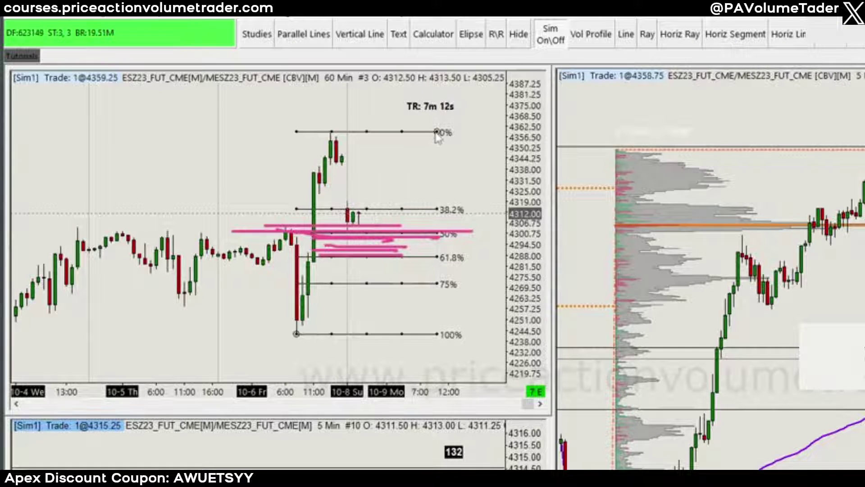
pyautogui.doubleClick(436, 132)
pyautogui.click(802, 208)
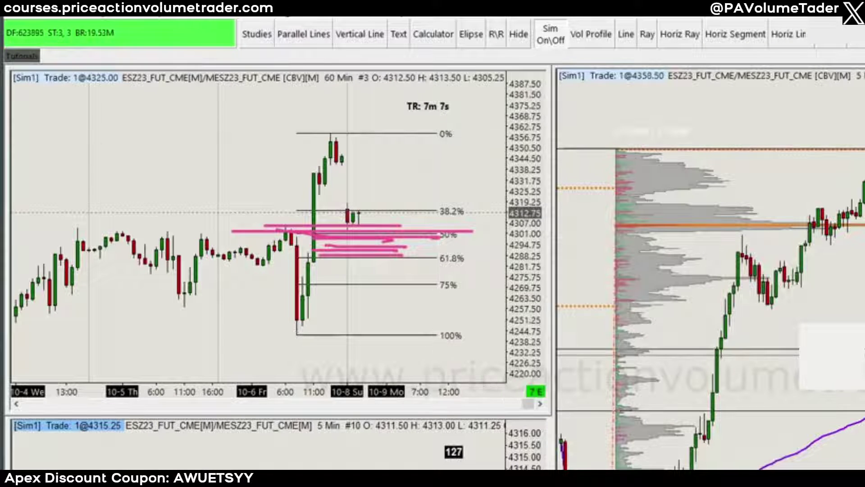
# Clear the support zone annotations and draw a line along the 50% retracement level on the 60-minute chart.
pyautogui.press('Escape')
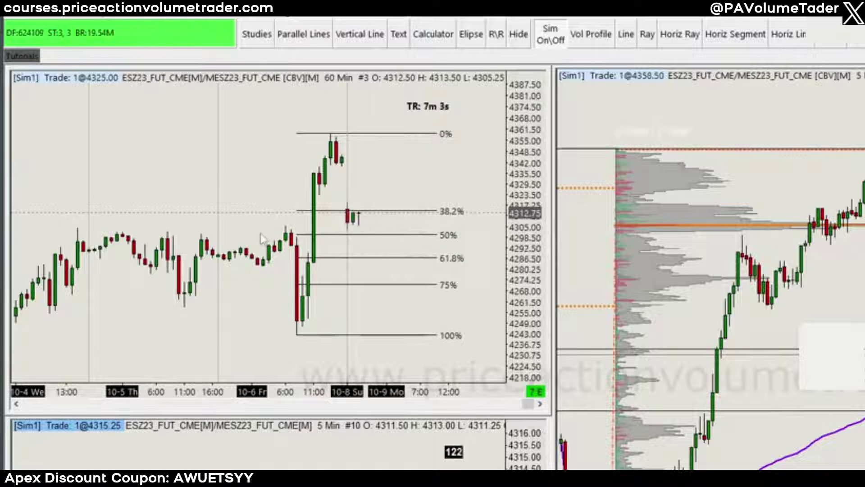
pyautogui.moveTo(258, 232); pyautogui.dragTo(446, 234)
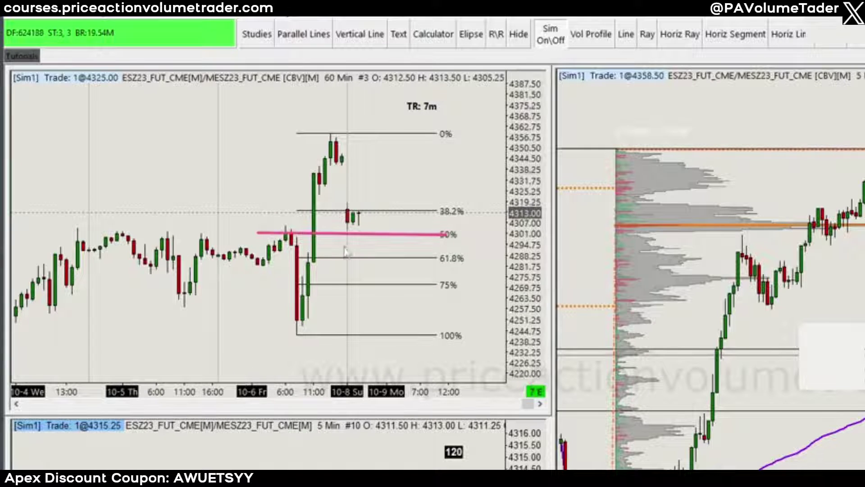
# Draw four horizontal annotation lines on the 60-minute chart: just above the 61.8% level, on it, just above the 75% level, and on it.
pyautogui.moveTo(283, 249); pyautogui.dragTo(455, 249)
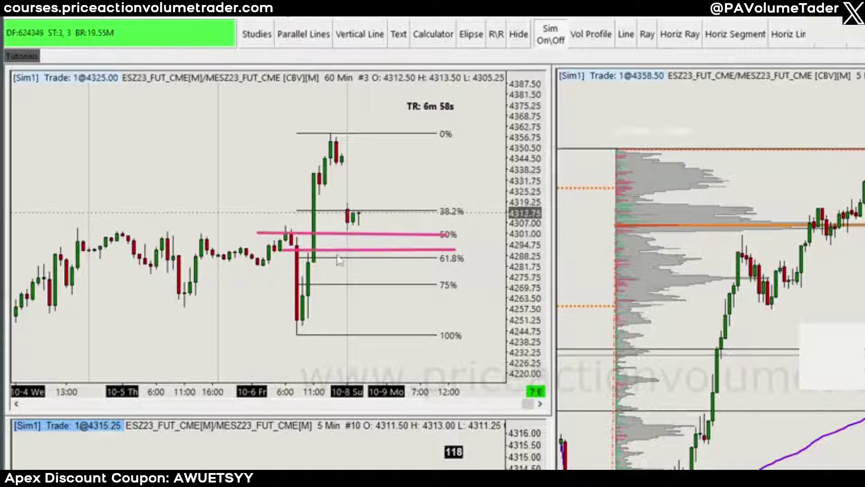
pyautogui.moveTo(296, 257); pyautogui.dragTo(451, 258)
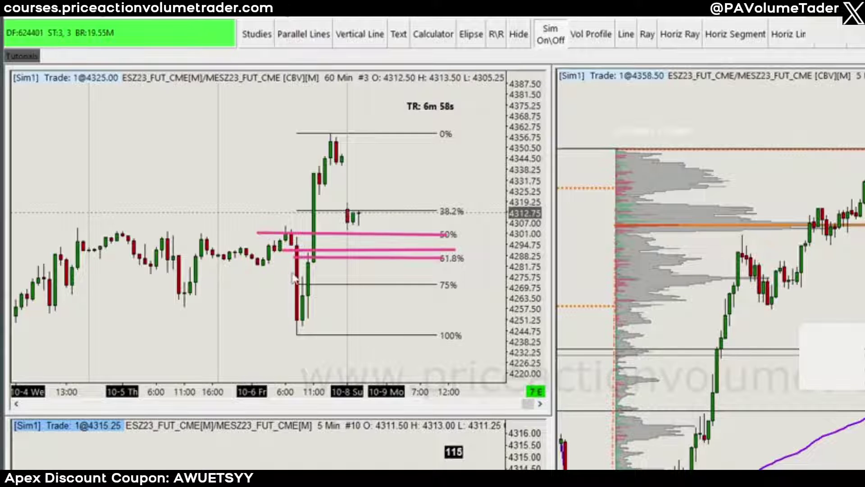
pyautogui.moveTo(293, 272); pyautogui.dragTo(437, 272)
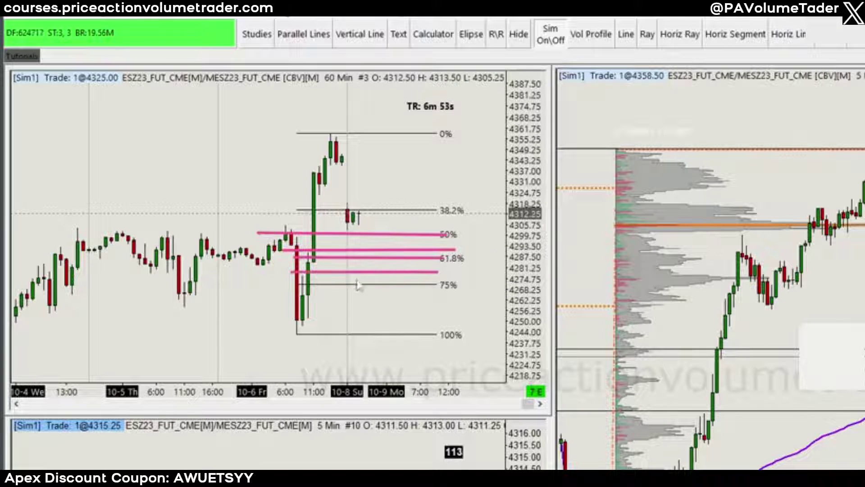
pyautogui.moveTo(297, 285); pyautogui.dragTo(467, 286)
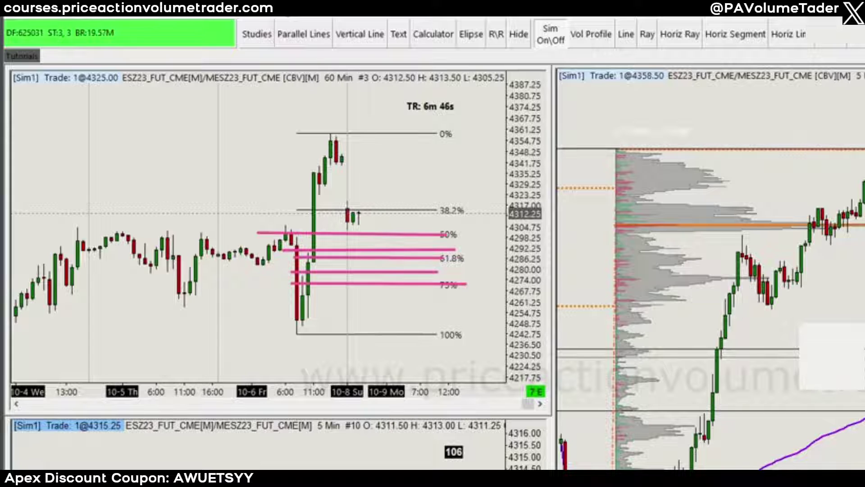
# Clear the annotation lines and delete the Fib Retracement from the 60-minute chart.
pyautogui.moveTo(341, 246)
pyautogui.mouseDown()
pyautogui.moveTo(328, 296)
pyautogui.moveTo(366, 221)
pyautogui.mouseUp()
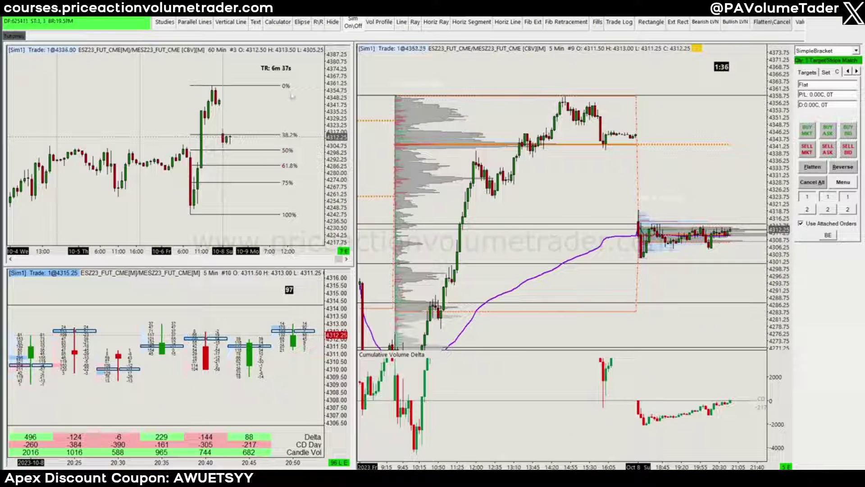
pyautogui.click(251, 86)
pyautogui.press('Delete')
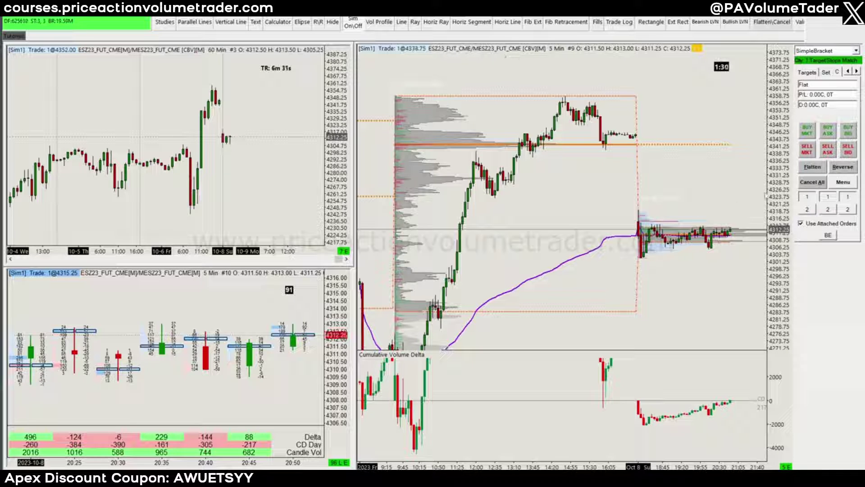
pyautogui.scroll(5, 697, 163)
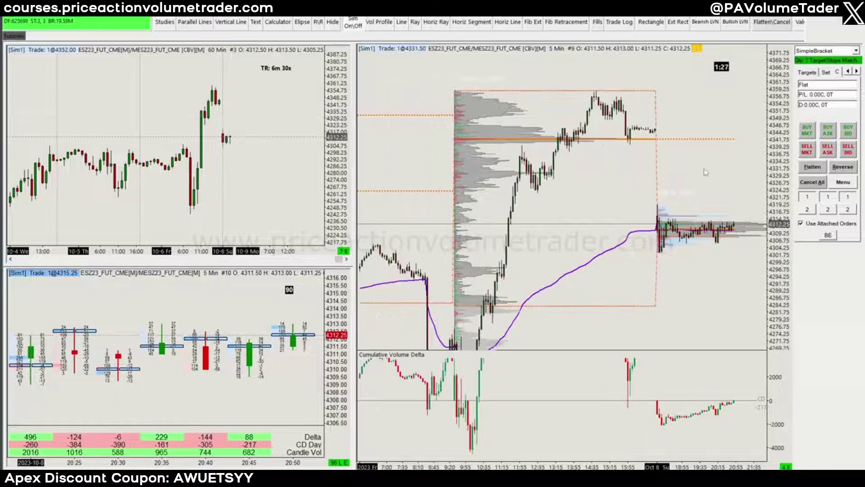
pyautogui.moveTo(779, 161); pyautogui.dragTo(779, 155)
pyautogui.moveTo(745, 125); pyautogui.dragTo(737, 114)
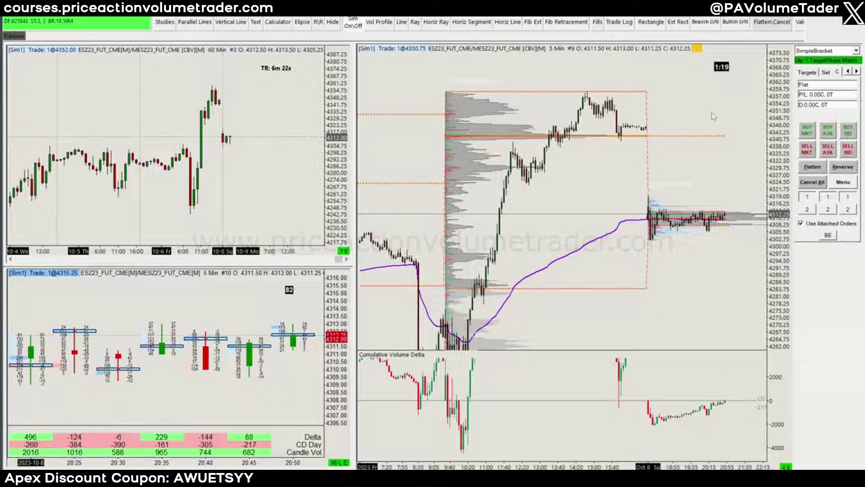
pyautogui.moveTo(712, 113); pyautogui.dragTo(724, 116)
pyautogui.scroll(1, 724, 116)
pyautogui.moveTo(534, 80); pyautogui.dragTo(551, 66)
pyautogui.scroll(-3, 730, 109)
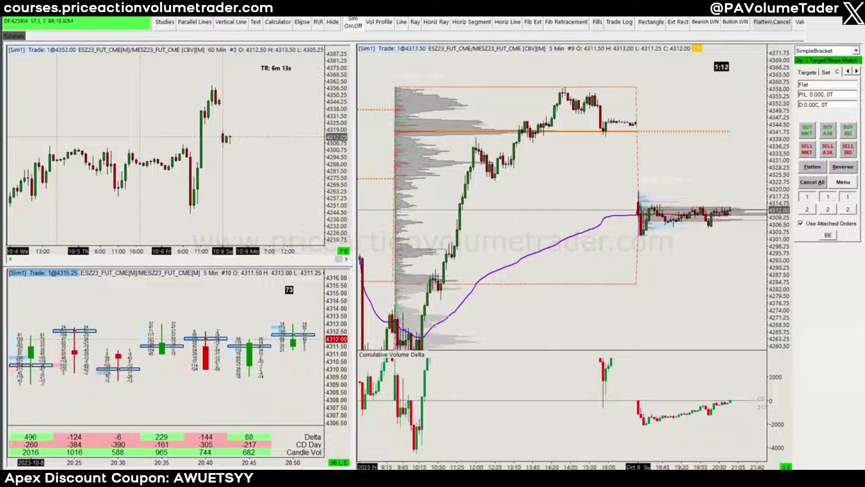
pyautogui.scroll(1, 728, 204)
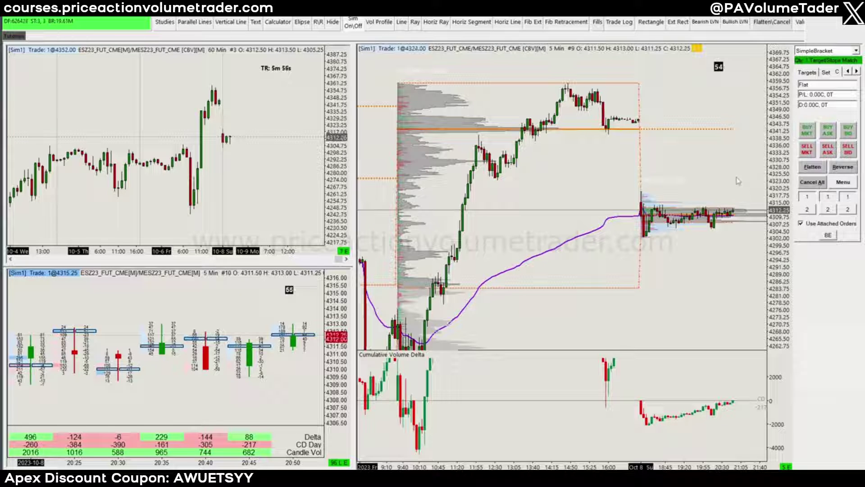
pyautogui.moveTo(773, 199); pyautogui.dragTo(777, 212)
pyautogui.moveTo(738, 175); pyautogui.dragTo(738, 175)
pyautogui.middleClick(740, 181)
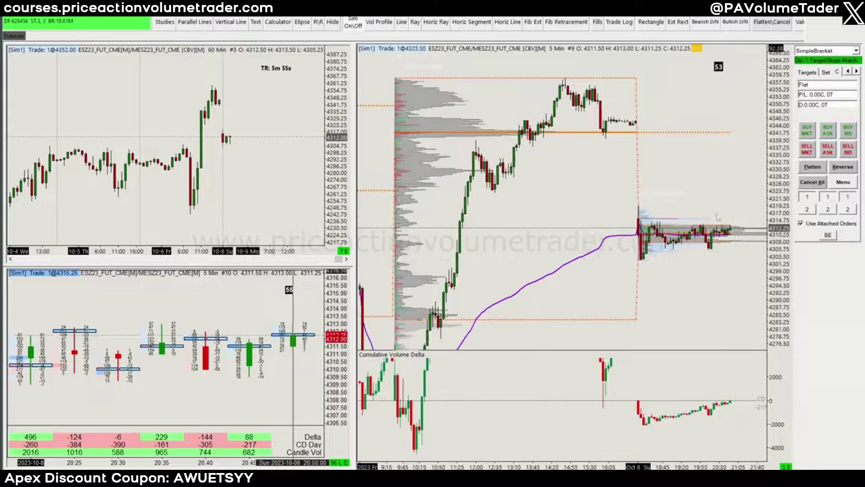